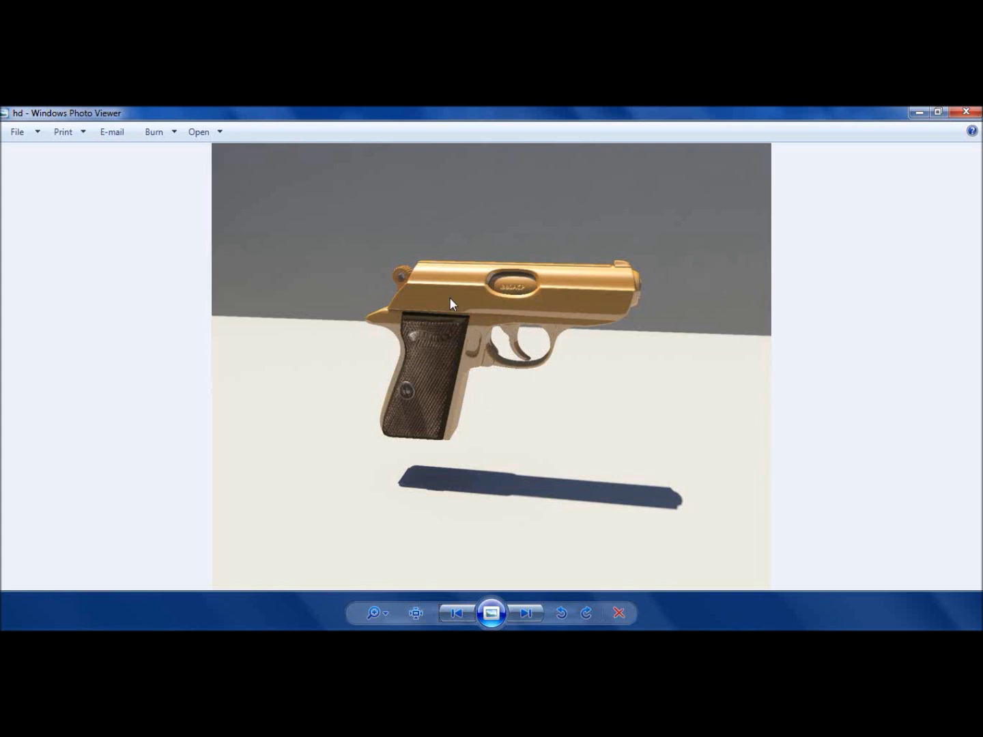
Look through the gold pistol and plush horse images, and minimize the photo and Render View windows to return to the Maya scene.
left_click(522, 611)
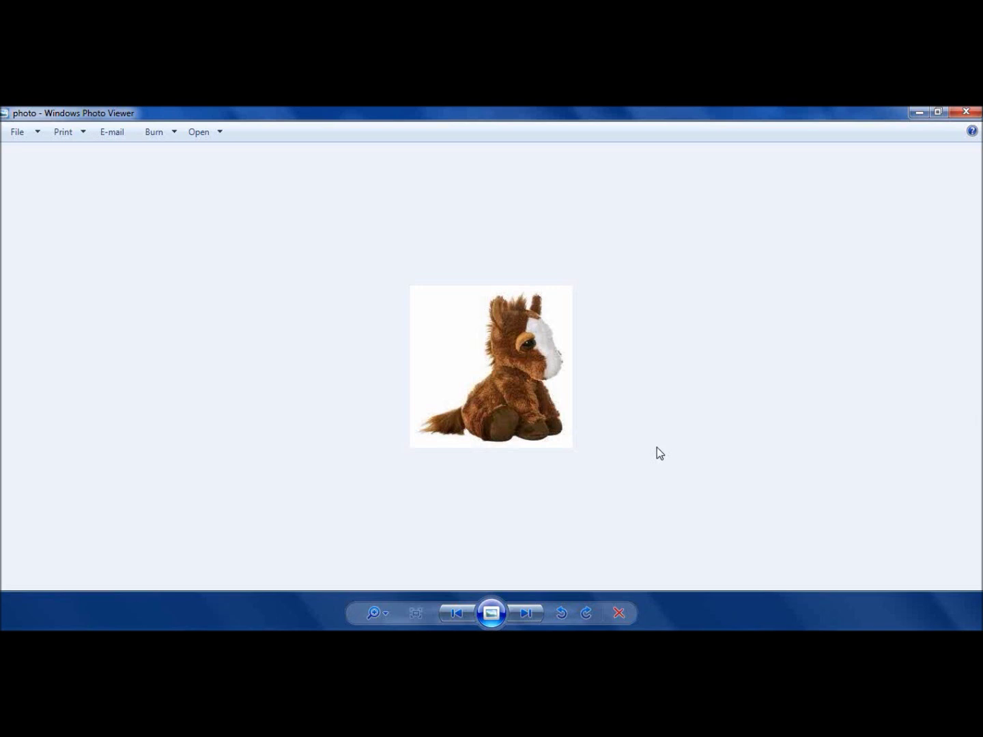
left_click(457, 612)
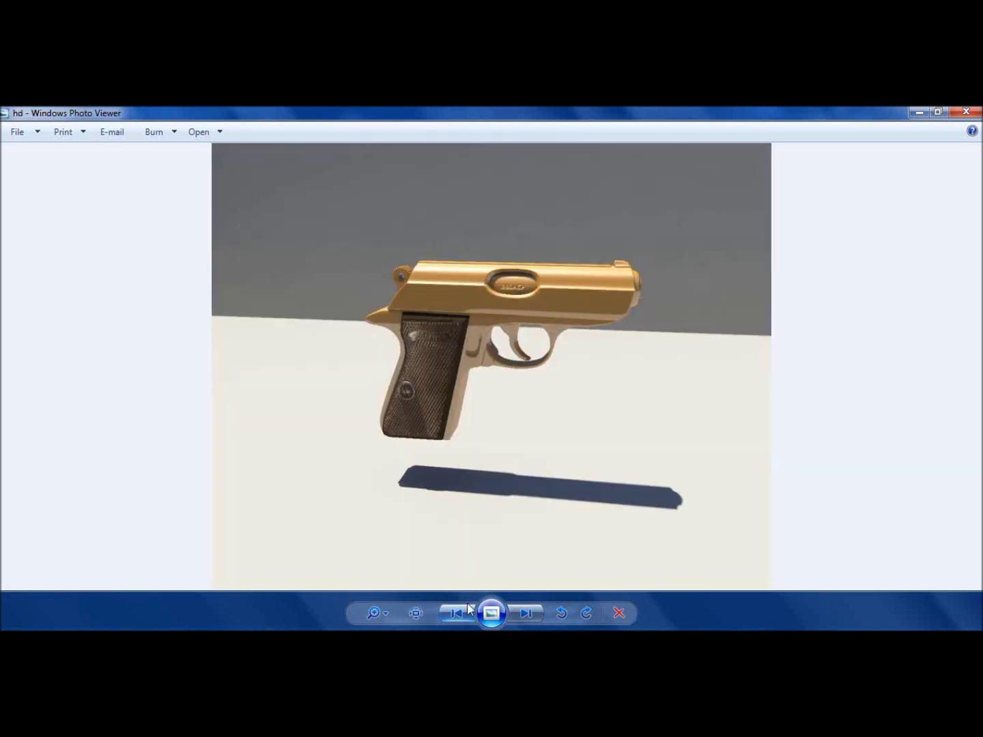
left_click(917, 113)
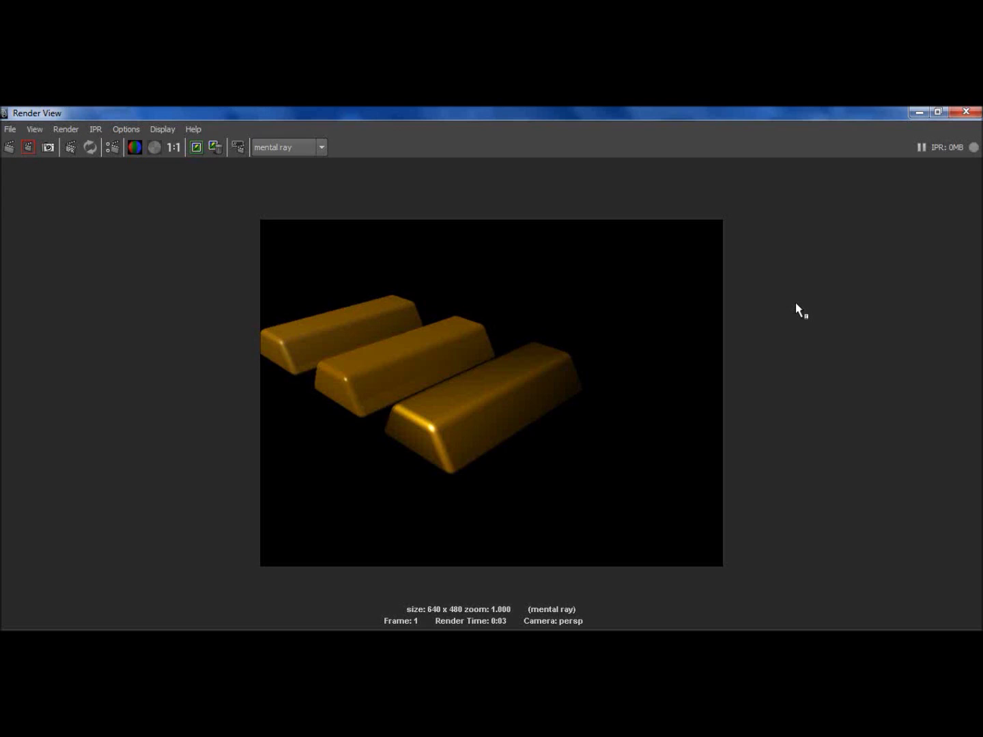
left_click(915, 114)
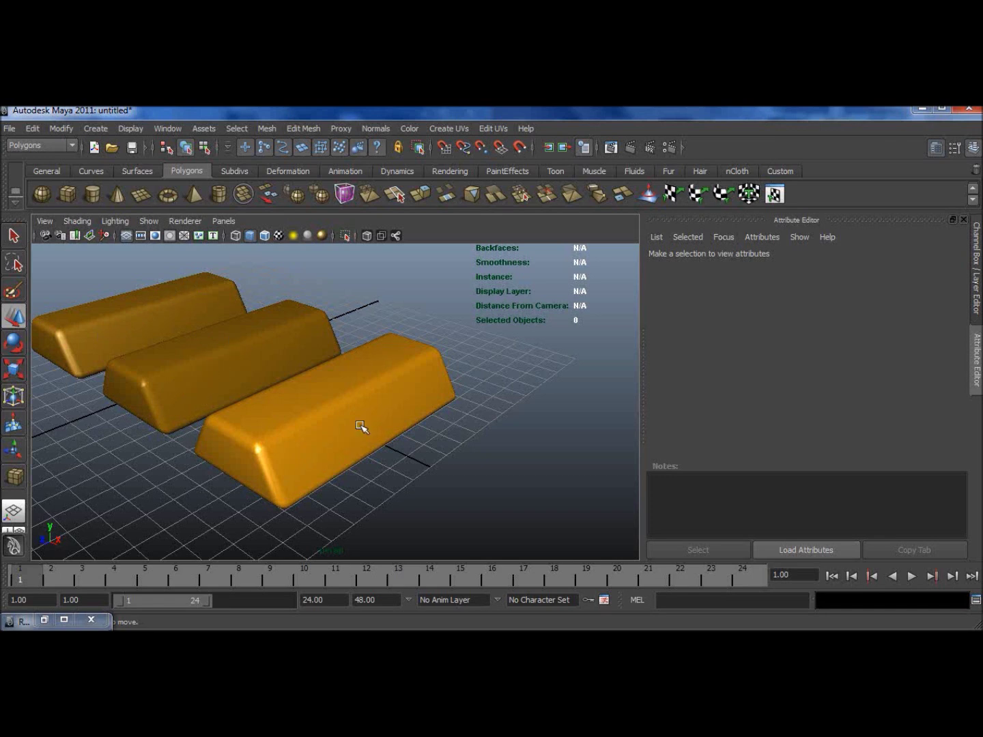
Select all three gold bars and assign the existing lambert1 material to them.
left_click(273, 439)
left_click(181, 380, "shift")
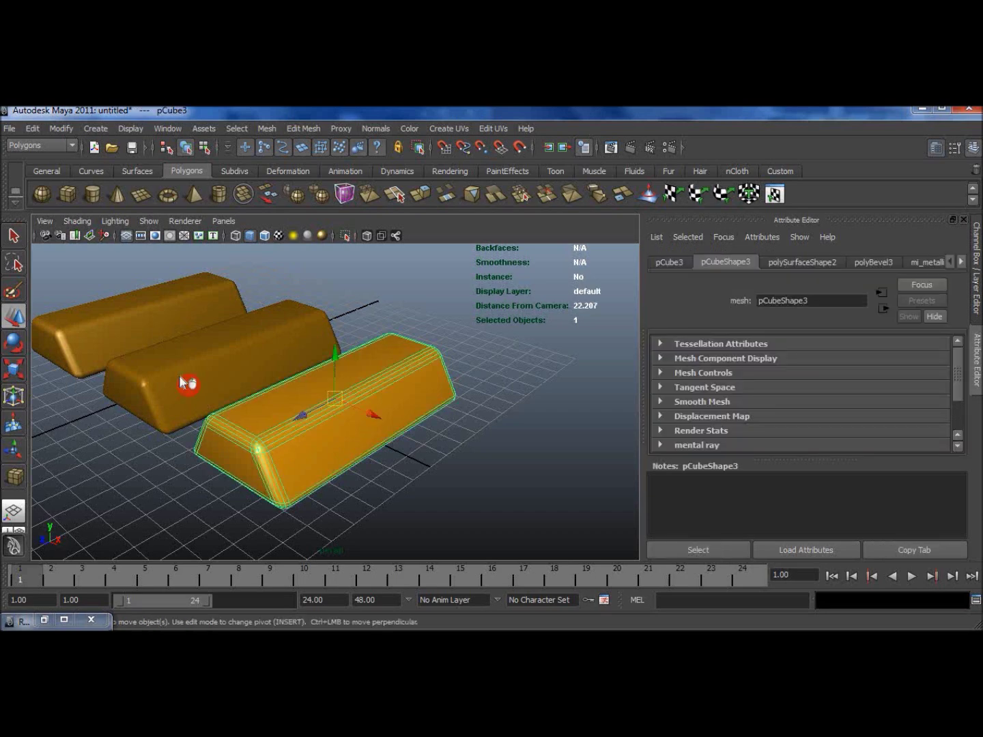
left_click(141, 328, "shift")
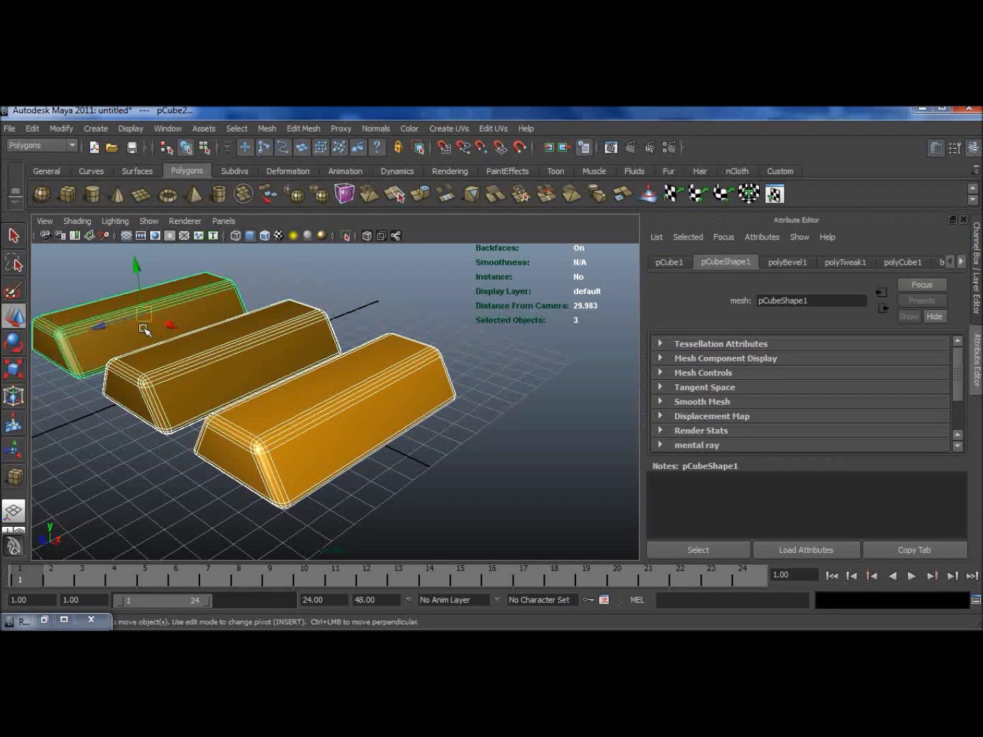
right_click(193, 370)
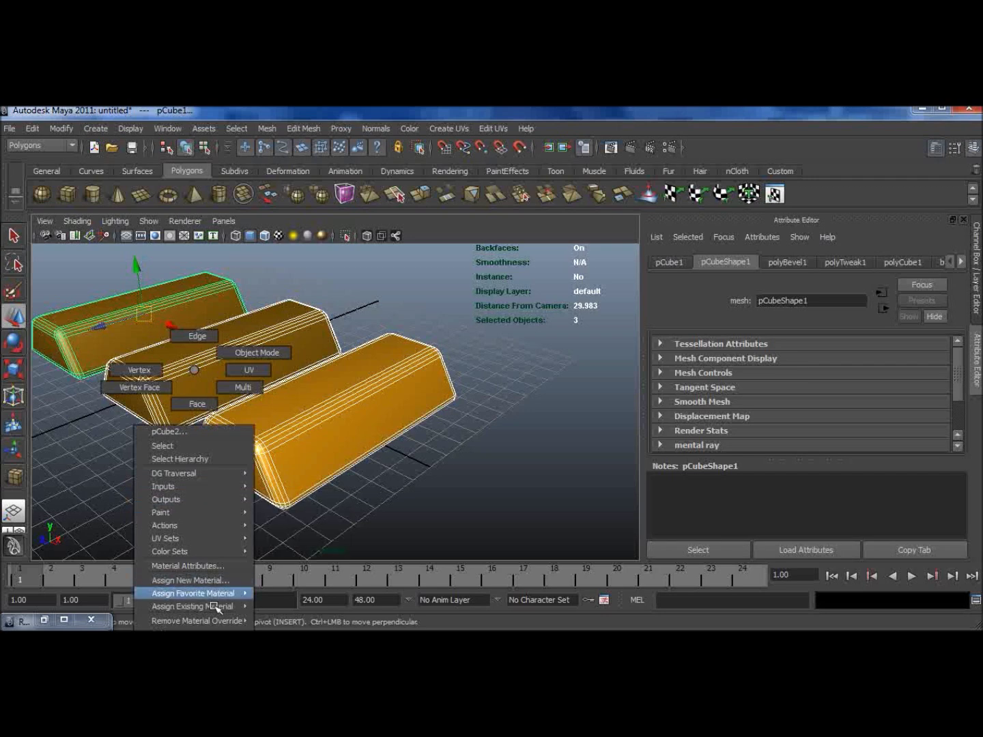
mouse_move(239, 606)
left_click(270, 596)
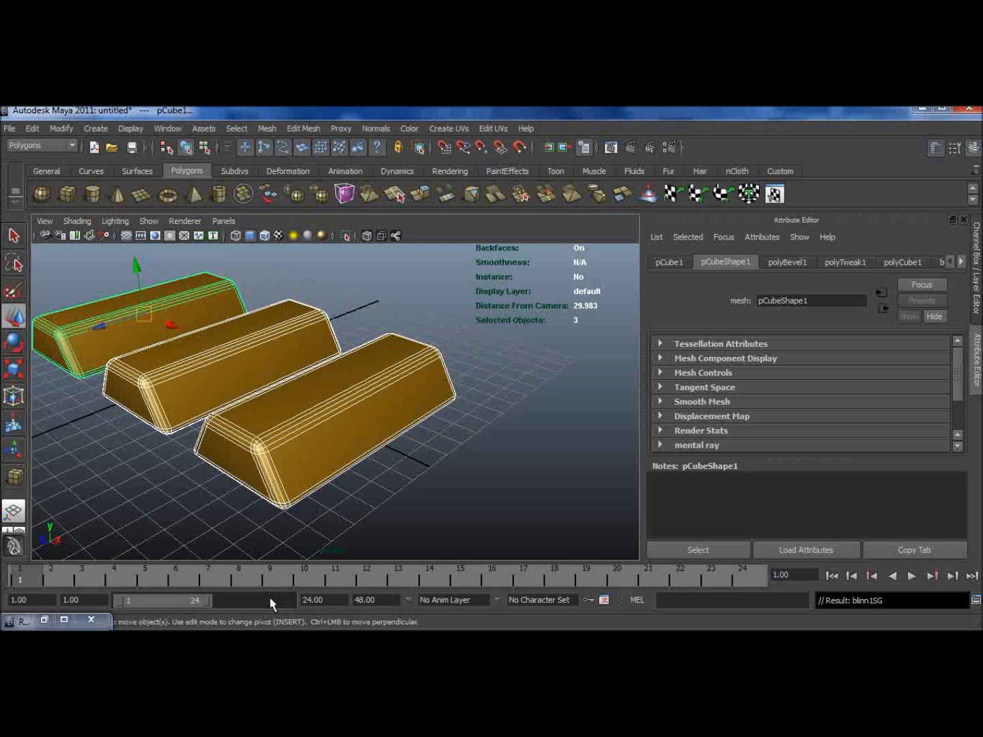
right_click_drag(250, 384, 253, 420)
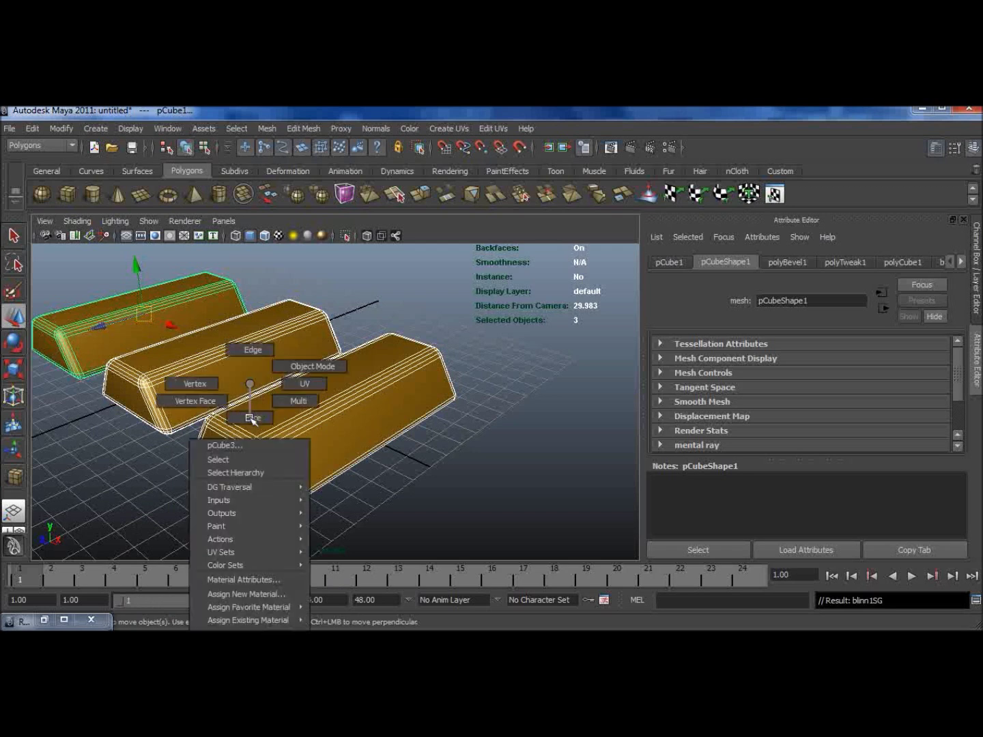
mouse_move(268, 620)
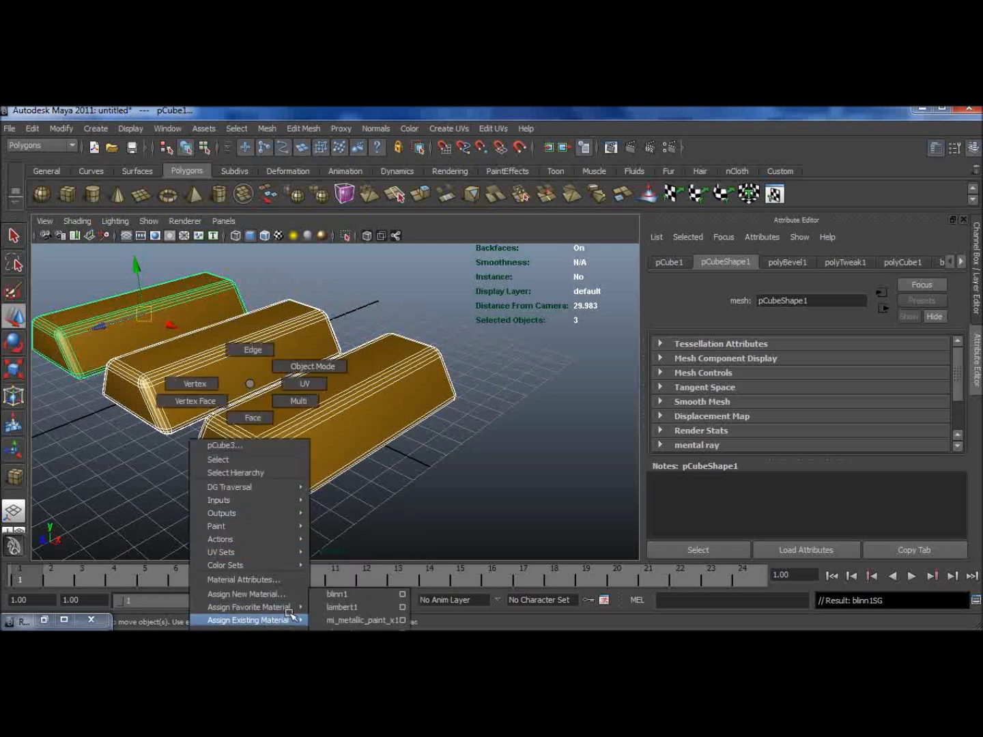
left_click(322, 609)
Assign a new Blinn material to the rearmost bar.
left_click(442, 425)
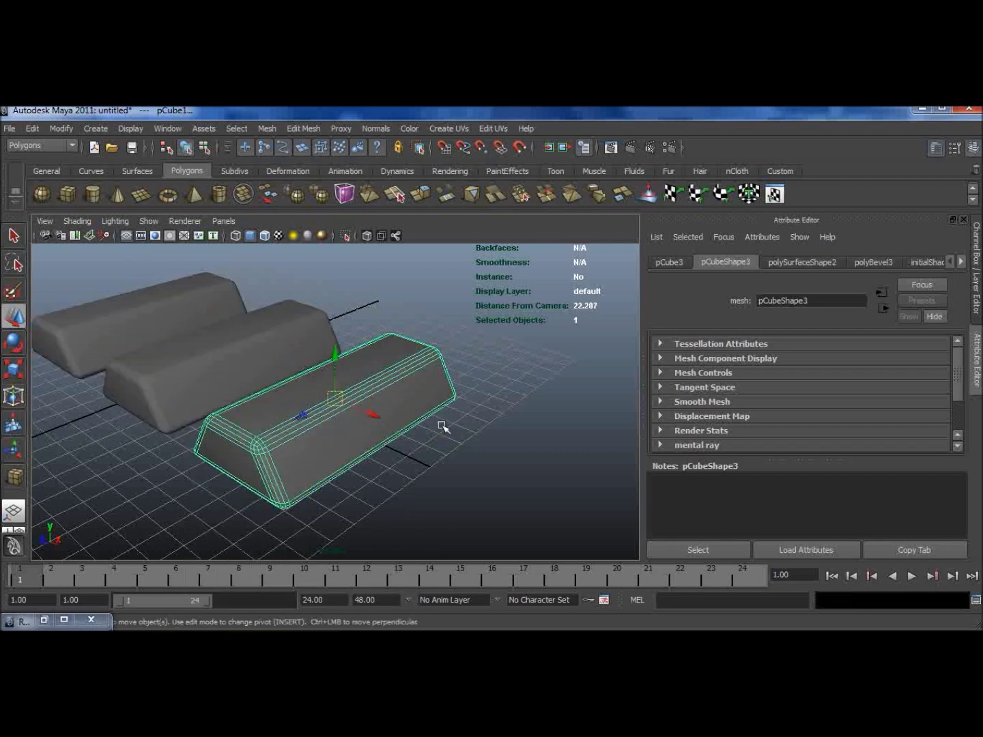
left_click(179, 313)
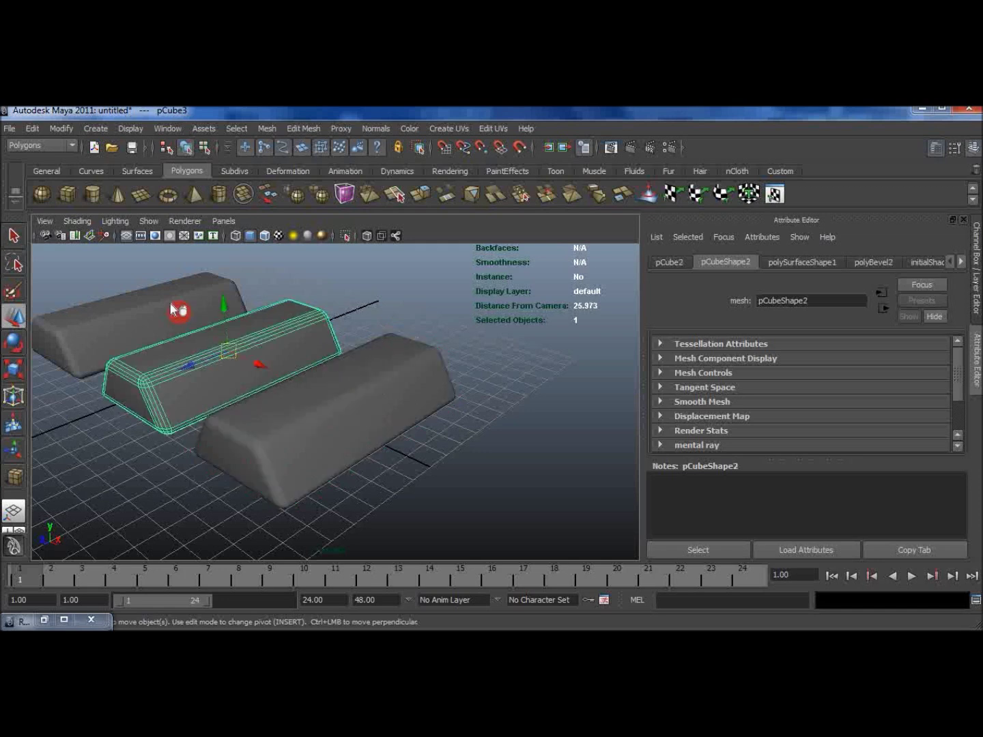
left_click(134, 296)
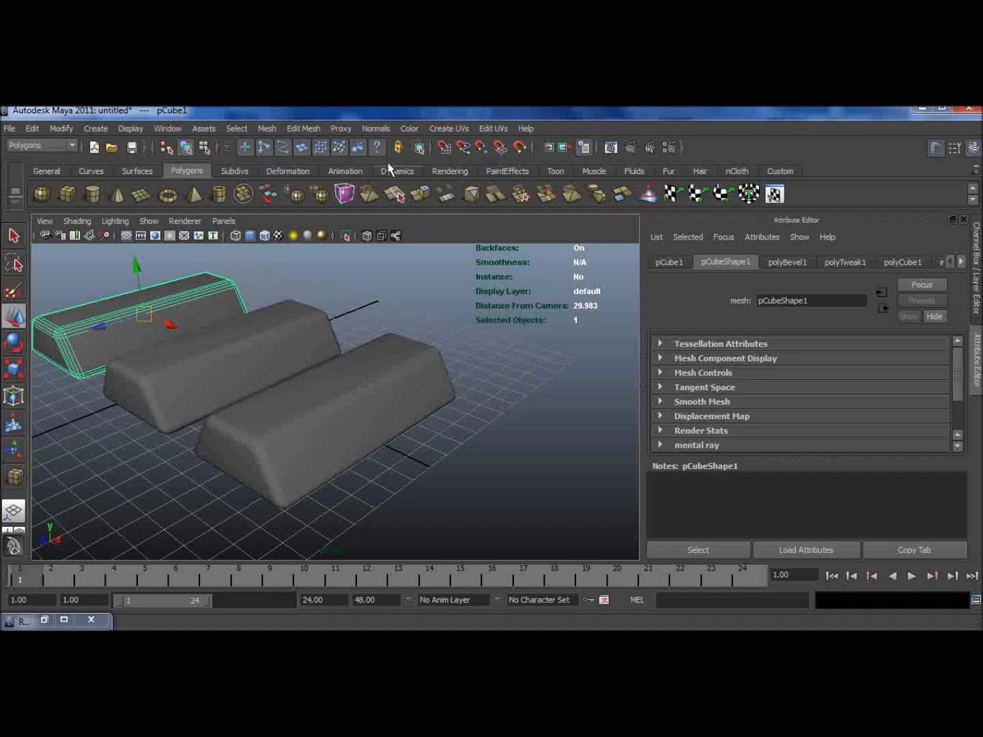
left_click(439, 173)
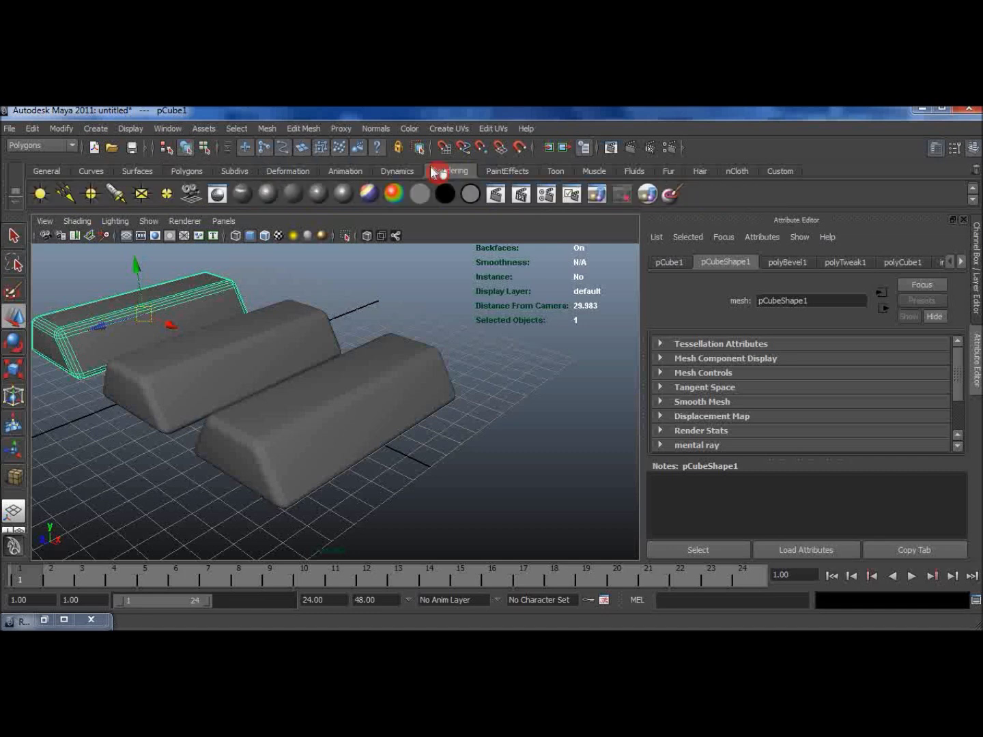
left_click(267, 194)
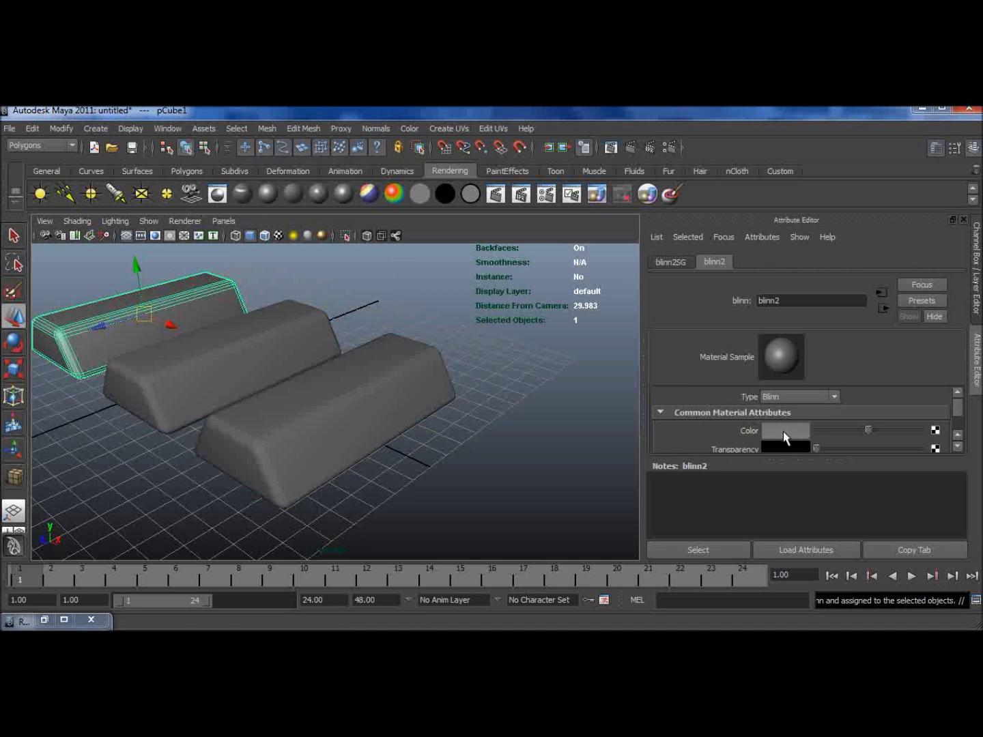
Set the rearmost bar's Blinn material color to a golden orange with no blue.
left_click(782, 432)
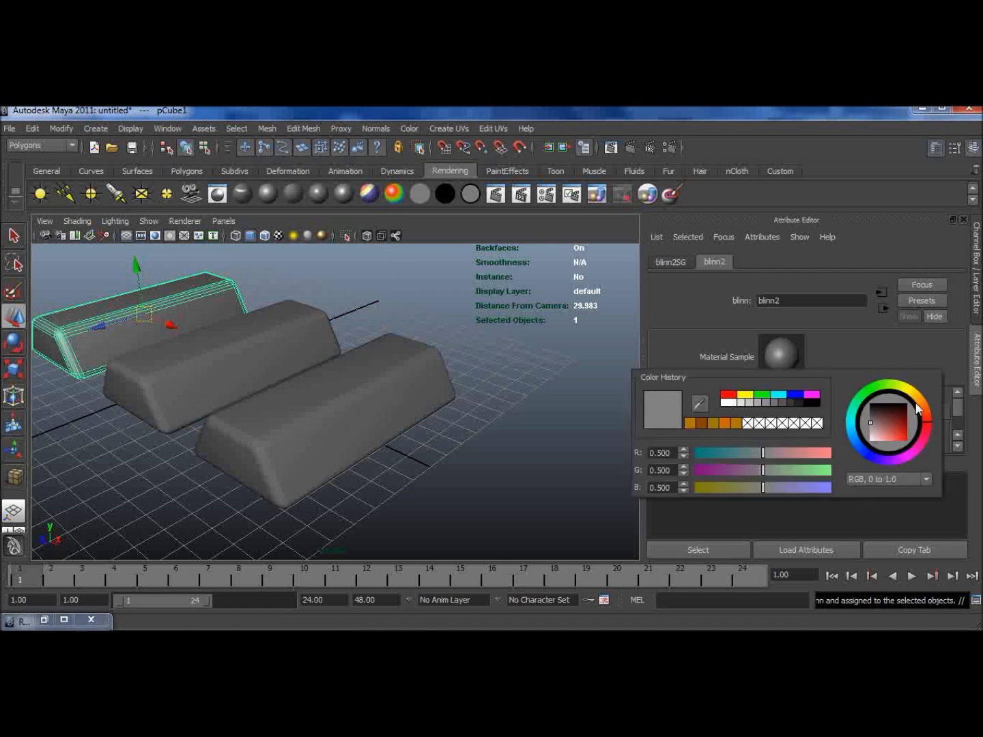
left_click_drag(920, 408, 924, 407)
left_click_drag(899, 434, 917, 400)
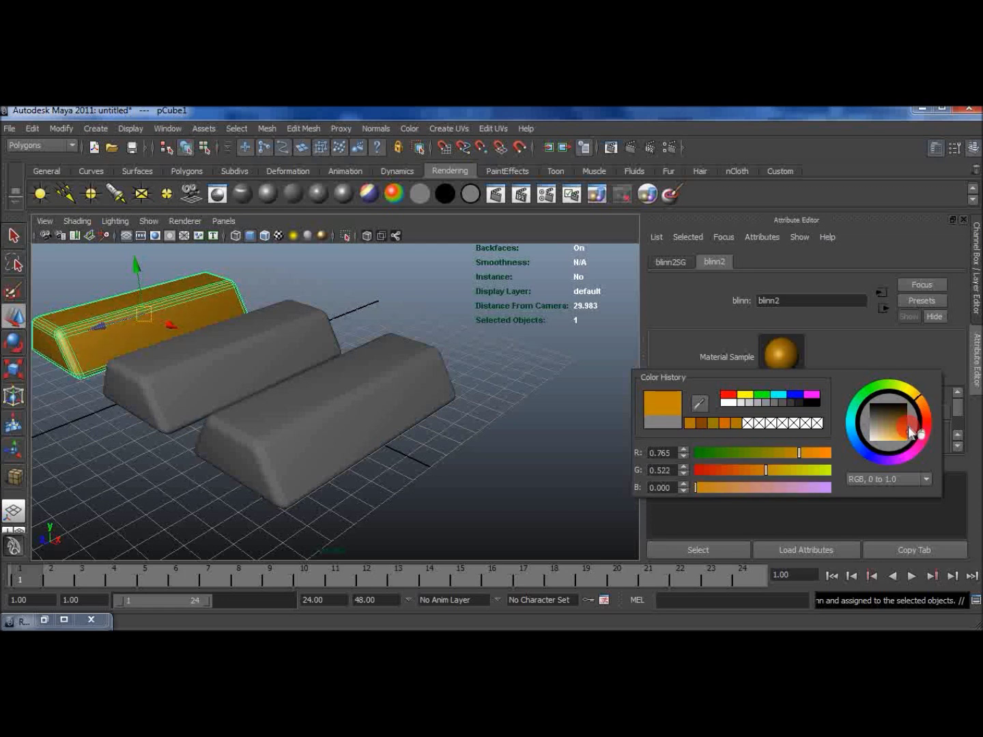
left_click_drag(911, 434, 910, 439)
Assign a new Phong material to the middle bar and give it the most recent golden orange from the color history.
left_click(273, 350)
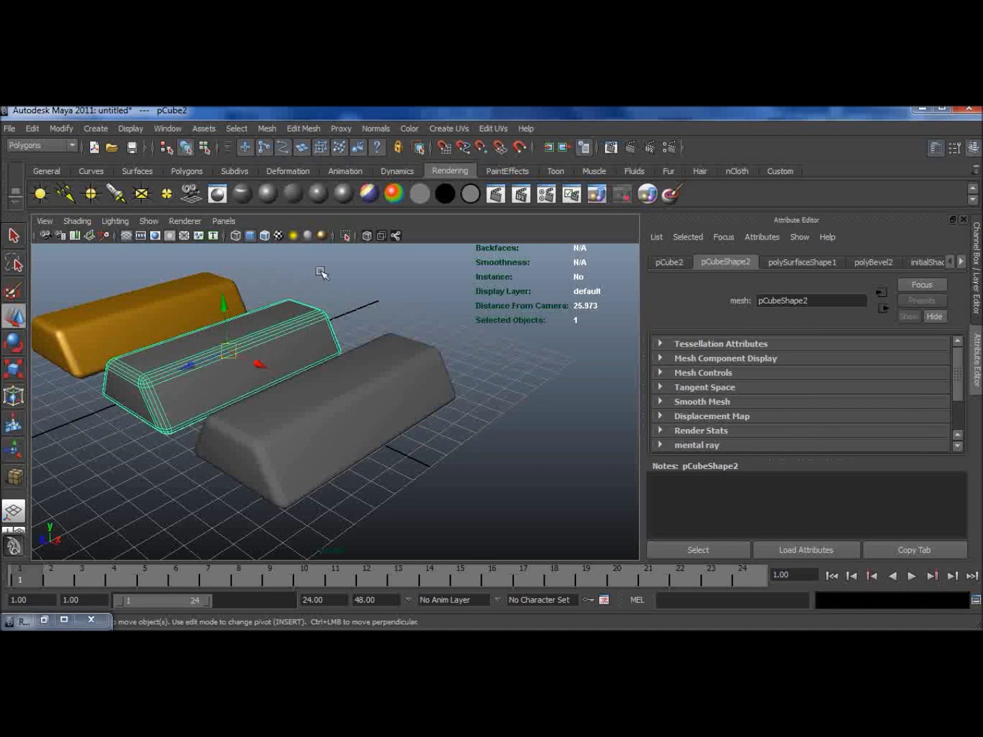
left_click(316, 194)
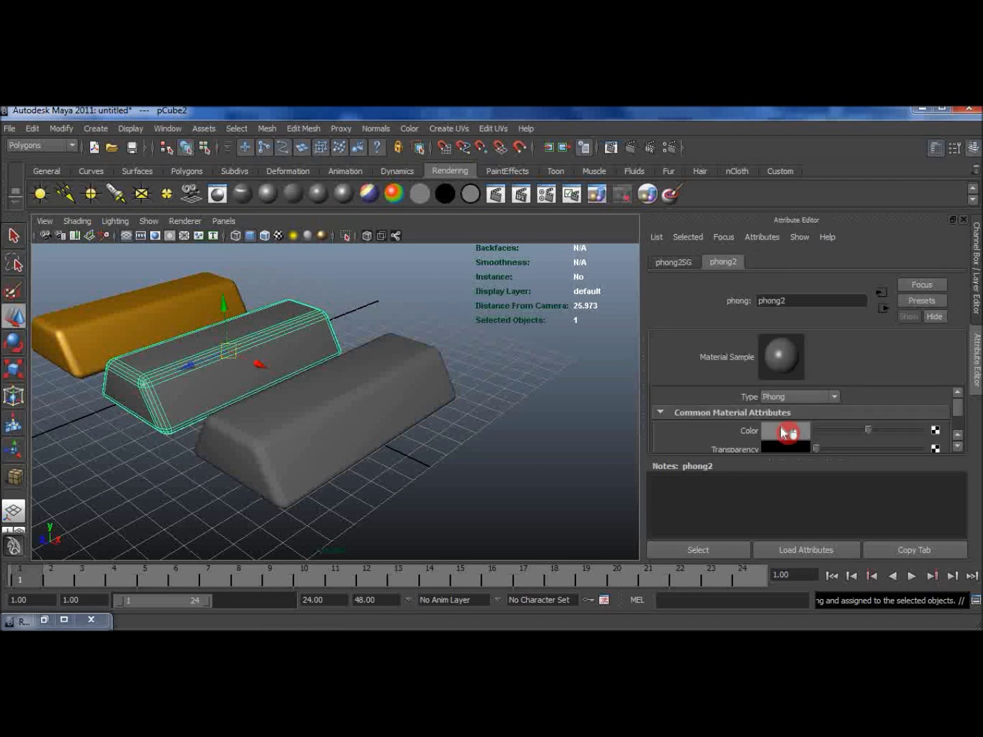
left_click(789, 437)
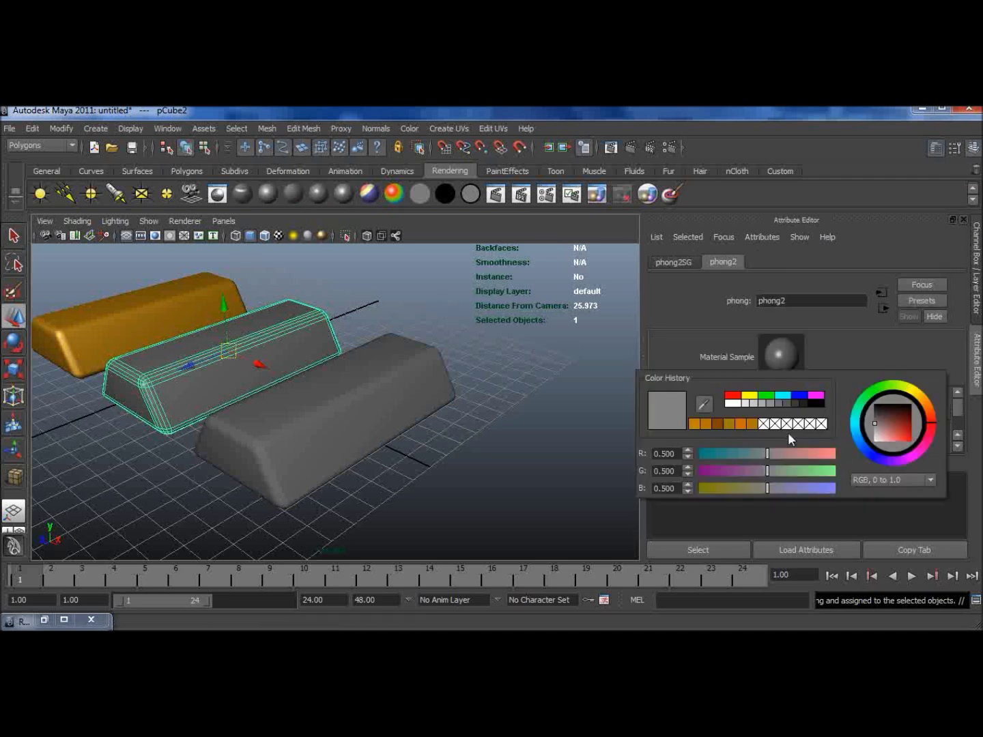
left_click(694, 425)
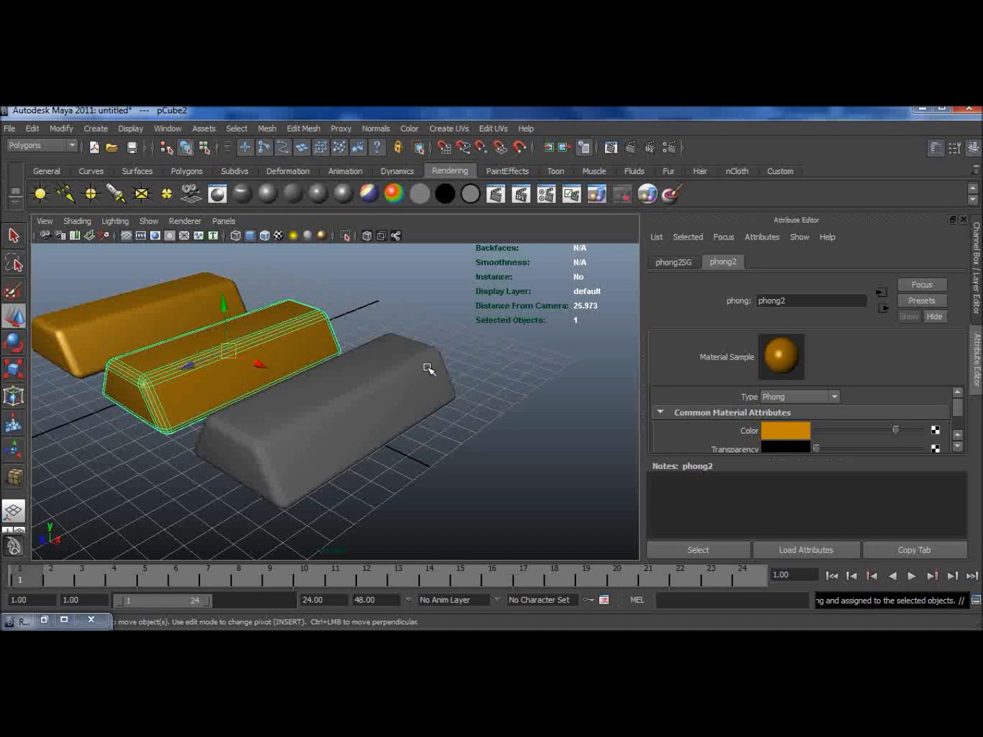
Select the front bar and check the Mayatomr.mll plug-in's load state and the renderer chosen in the Render Settings.
left_click(496, 384)
left_click(345, 391)
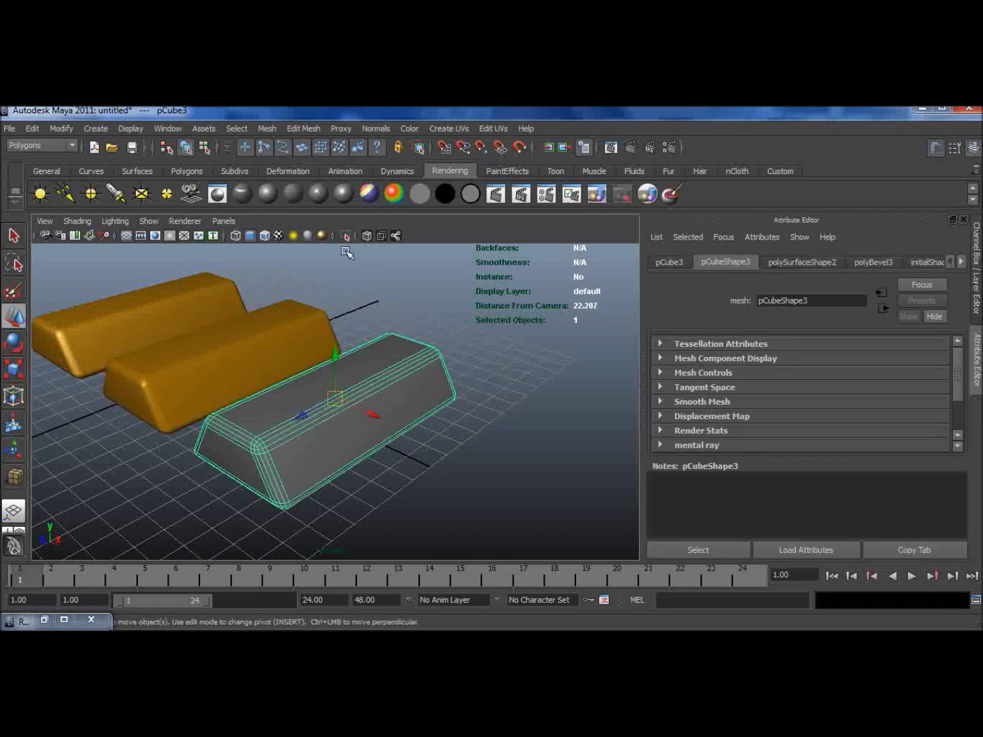
left_click(165, 127)
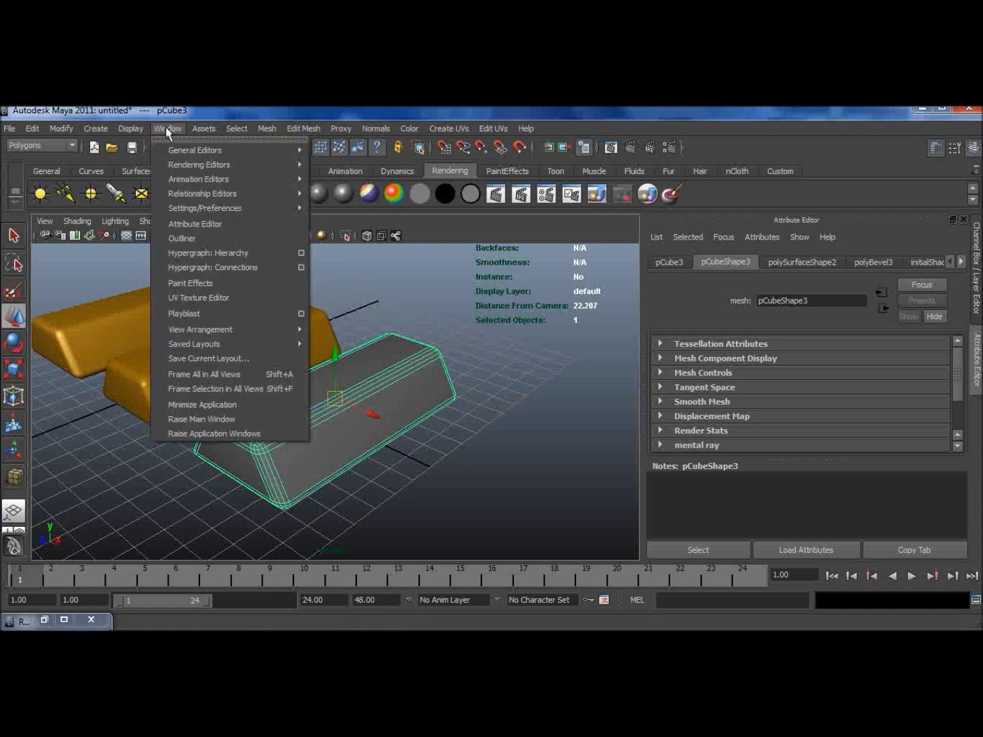
mouse_move(199, 209)
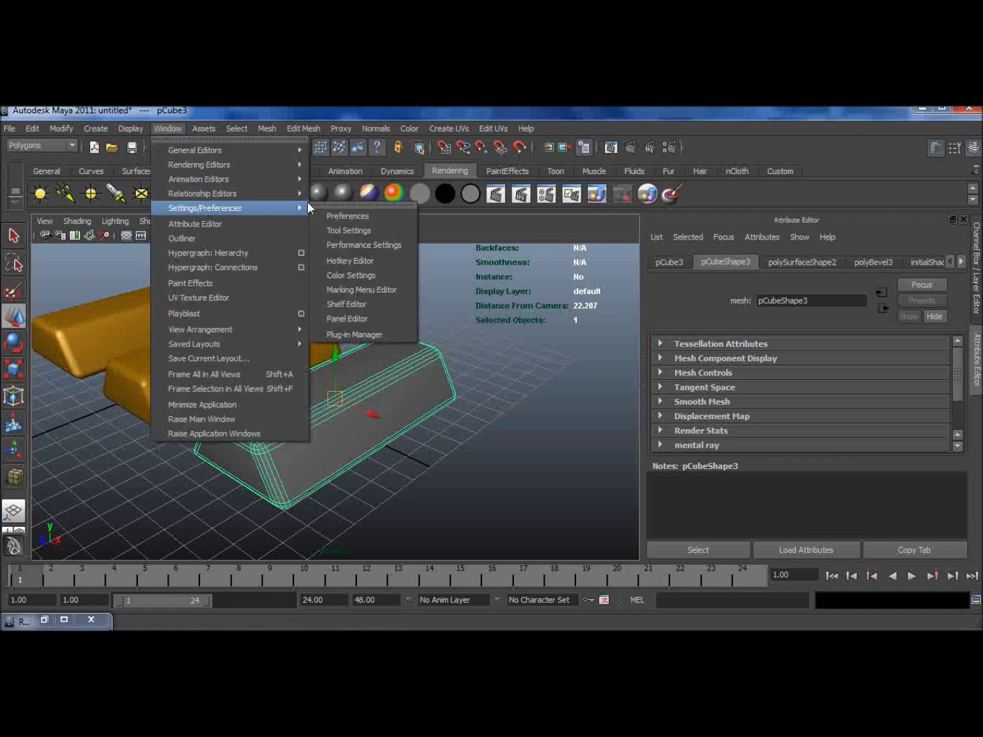
left_click(360, 333)
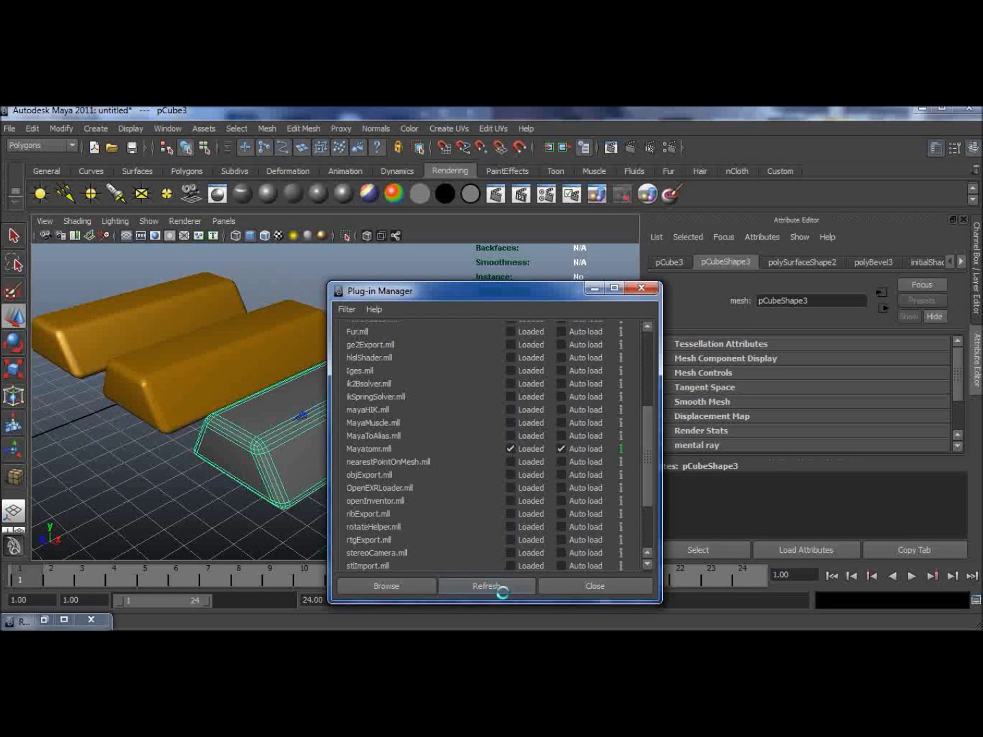
left_click(546, 587)
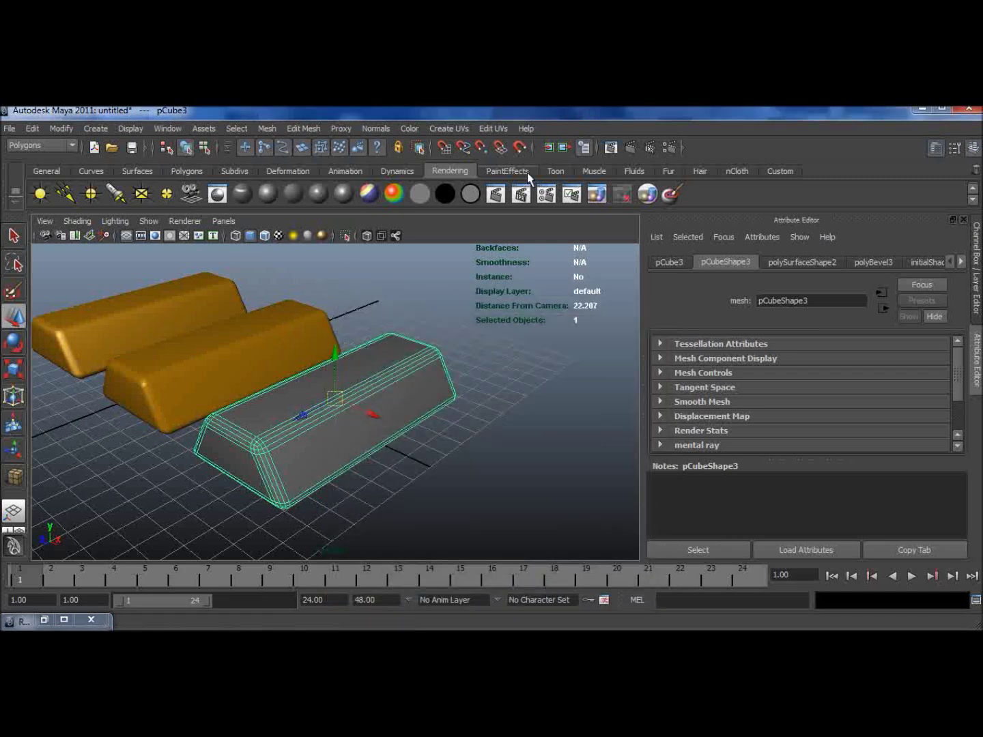
left_click(668, 151)
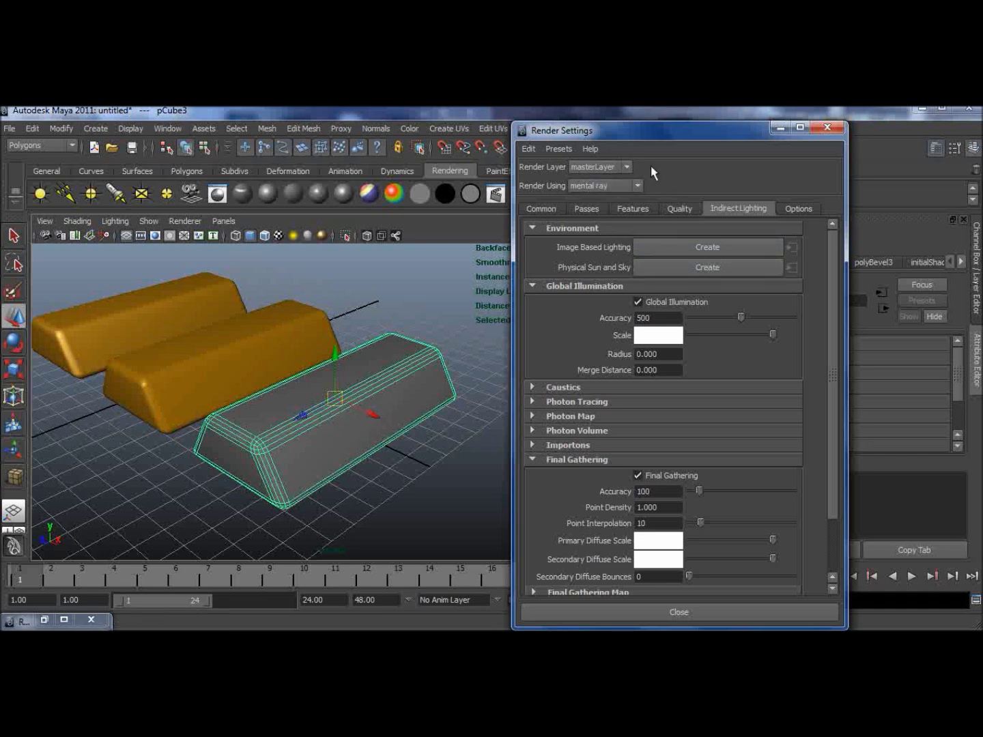
left_click(824, 131)
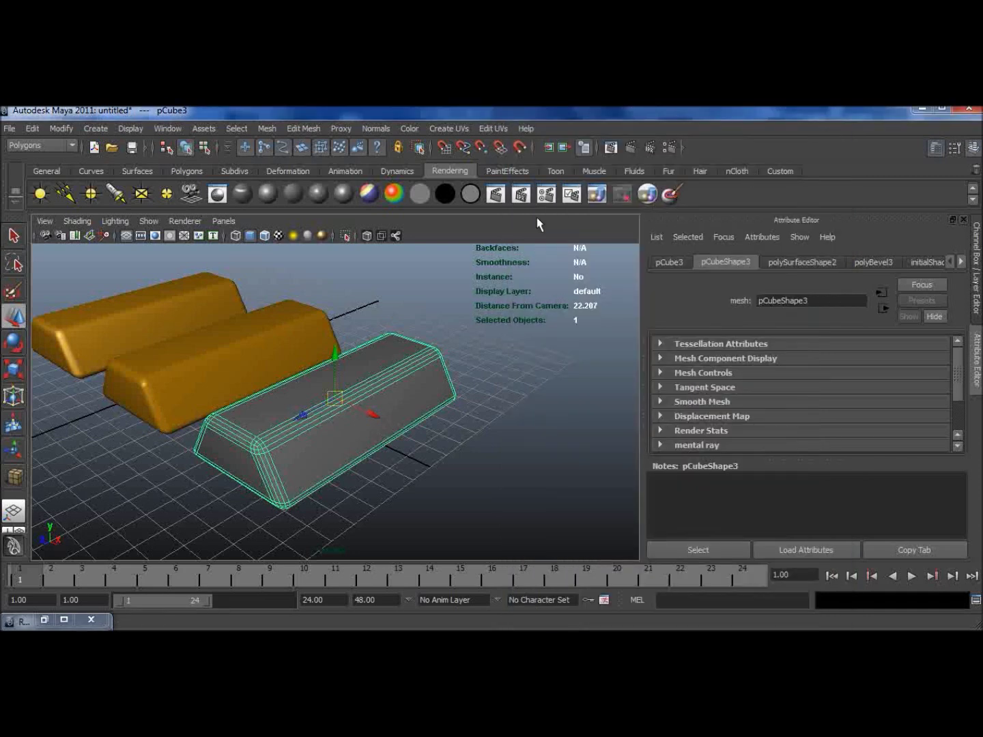
Create a mental ray mi_car_paint_phen_x material in the Hypershade.
left_click(171, 130)
mouse_move(188, 164)
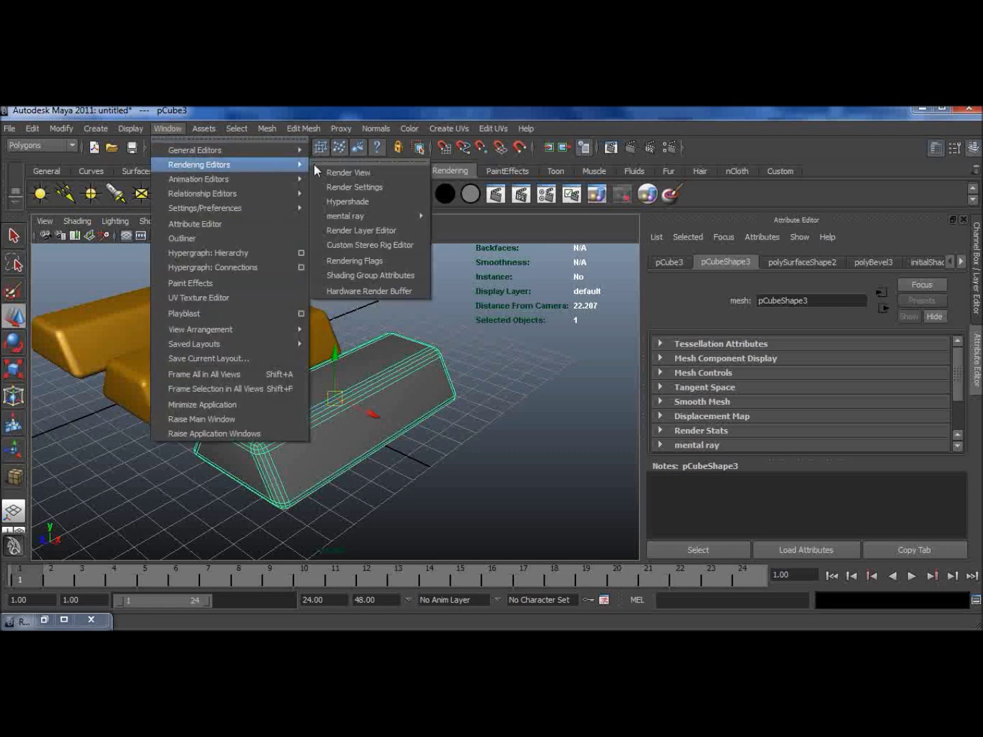
left_click(335, 201)
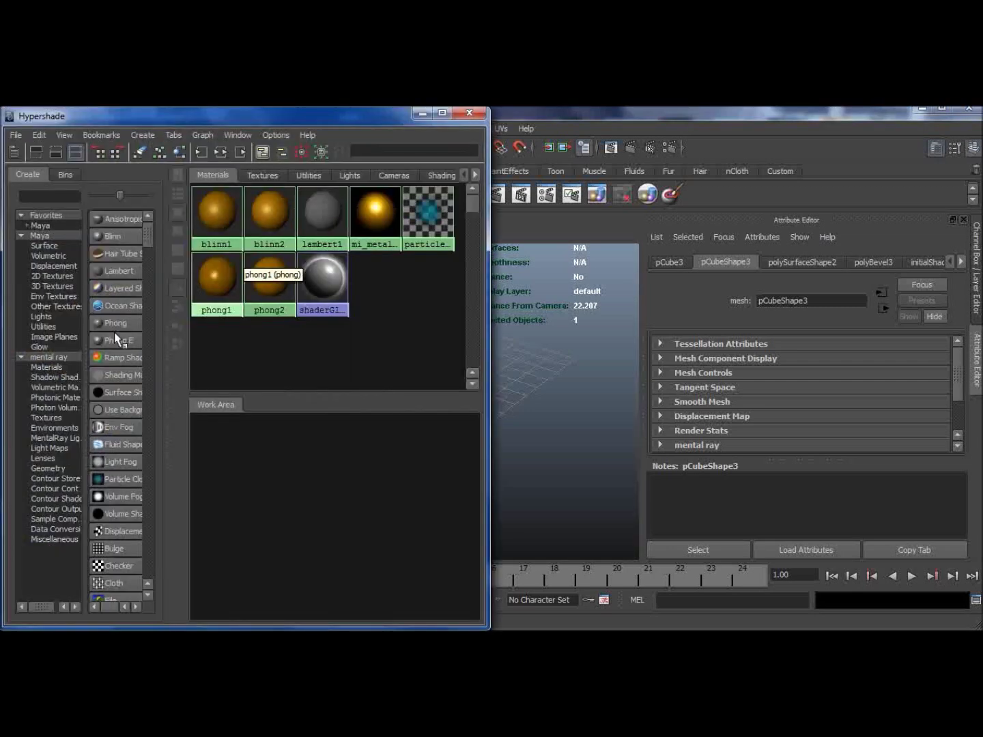
left_click(58, 368)
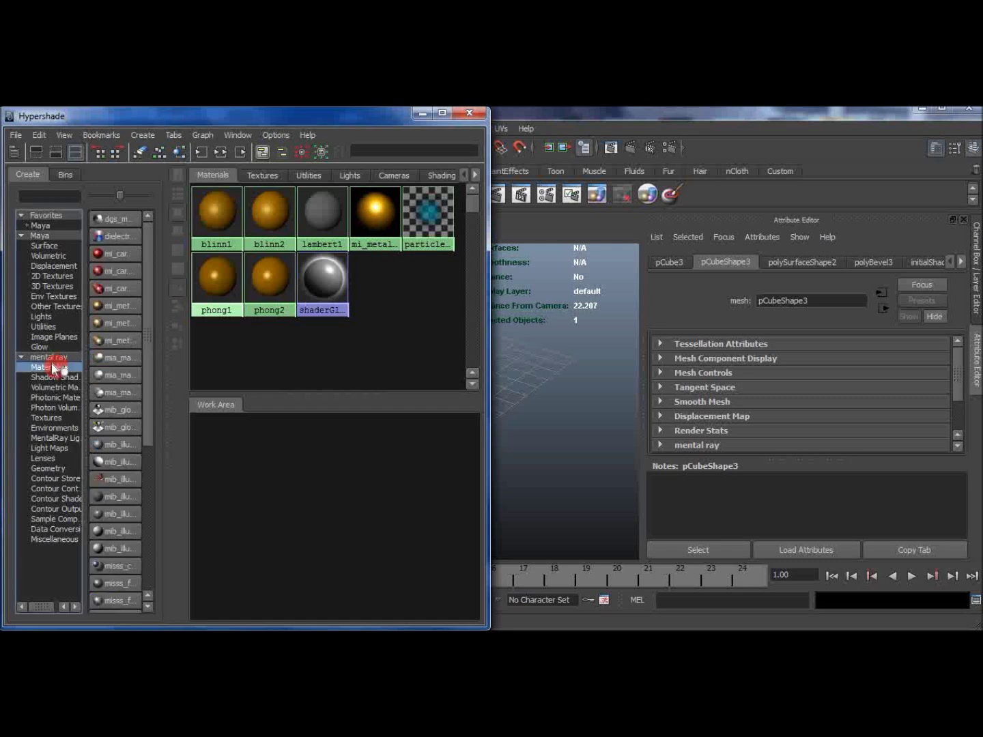
left_click(107, 270)
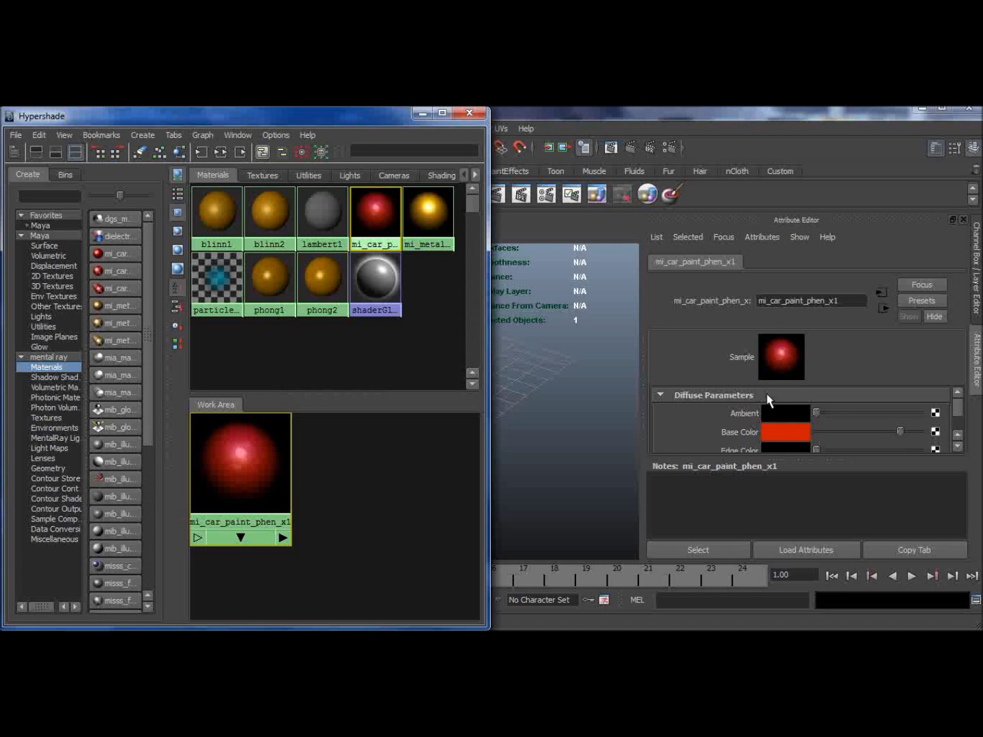
Set the car paint material's Base Color to a golden orange, about R 0.800, G 0.562, B 0.000.
left_click(784, 442)
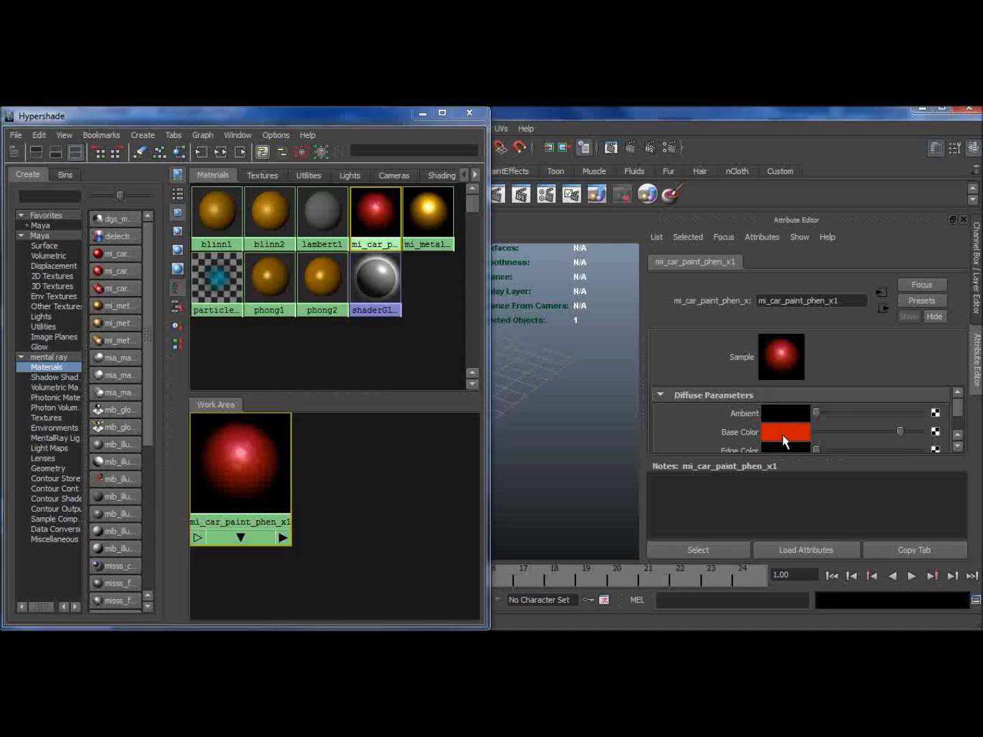
left_click_drag(926, 408, 919, 402)
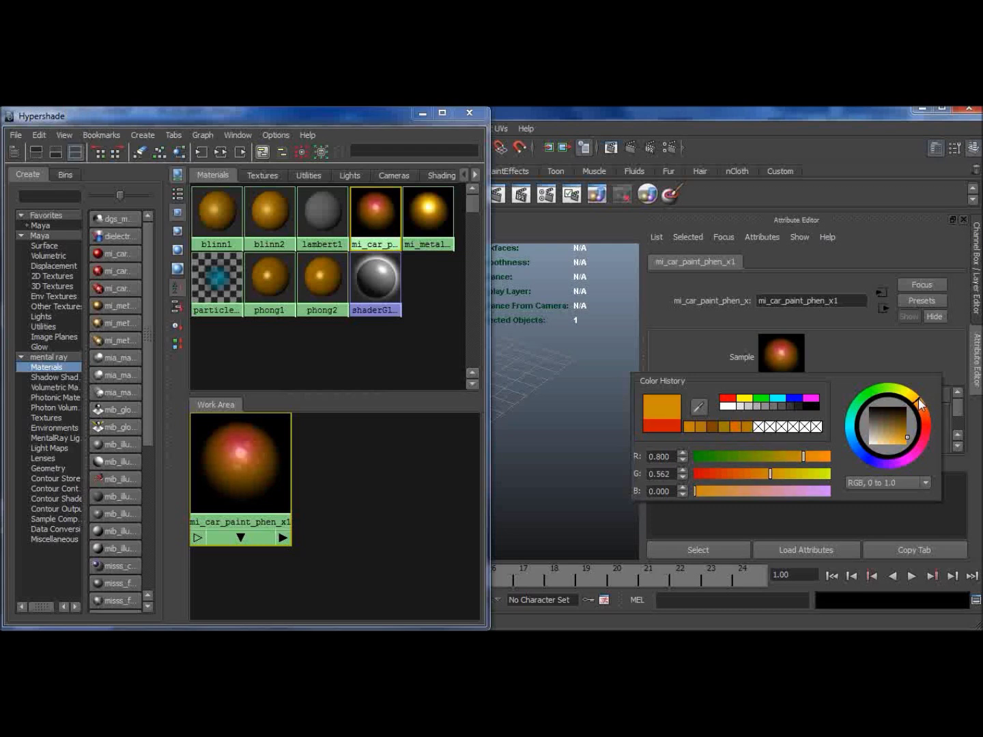
left_click_drag(920, 404, 920, 403)
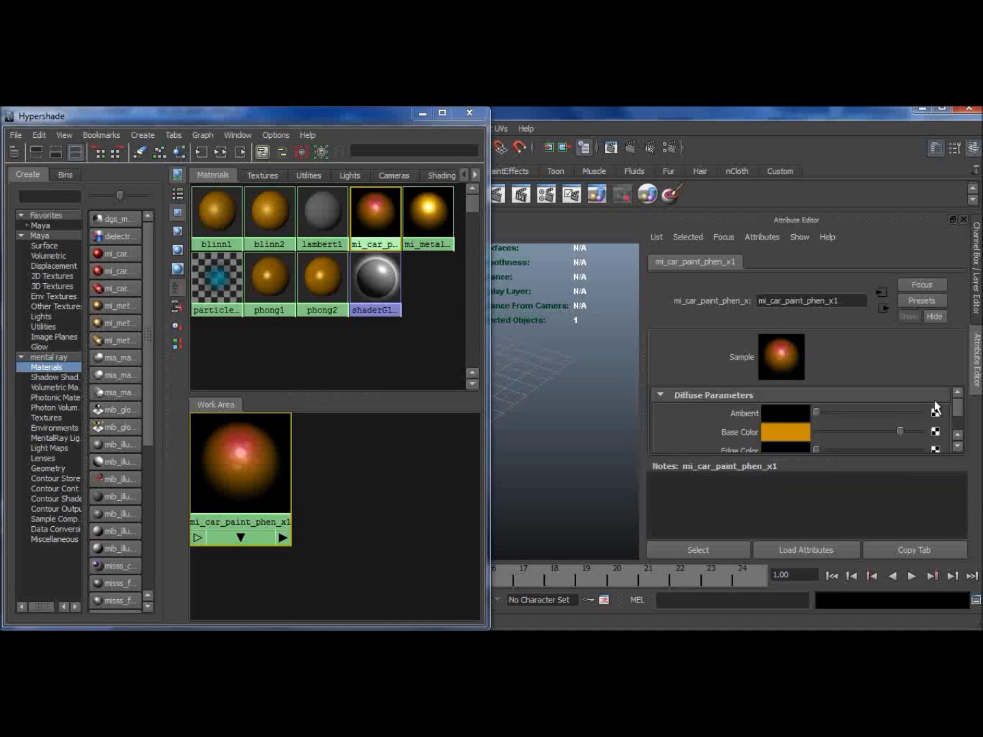
Set the car paint material's Lit Color to a yellow gold, about R 0.765, G 0.643, B 0.000.
left_click(956, 436)
left_click(957, 436)
left_click(957, 437)
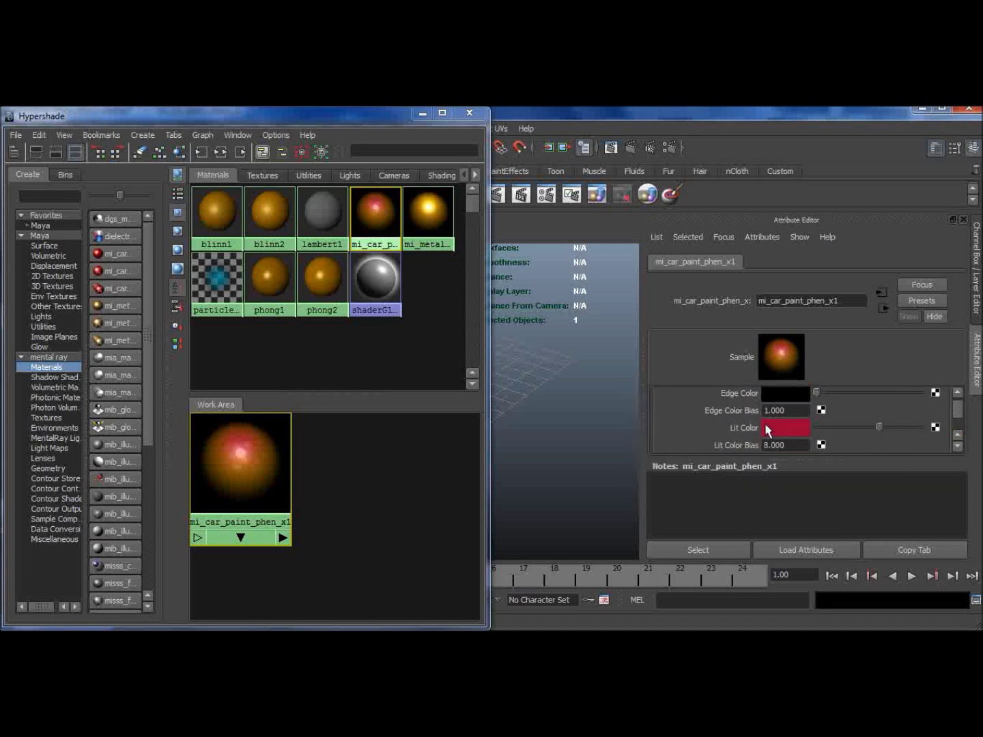
left_click(765, 423)
mouse_move(896, 388)
left_mouse_down()
mouse_move(887, 438)
mouse_move(890, 424)
left_mouse_up()
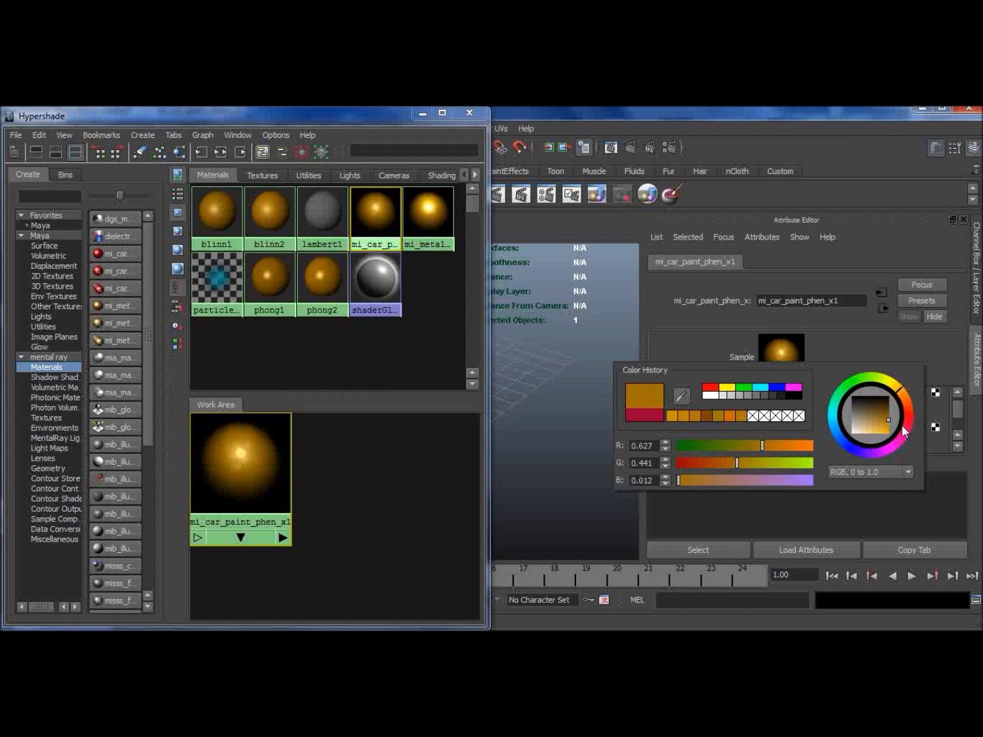
left_click_drag(888, 420, 897, 391)
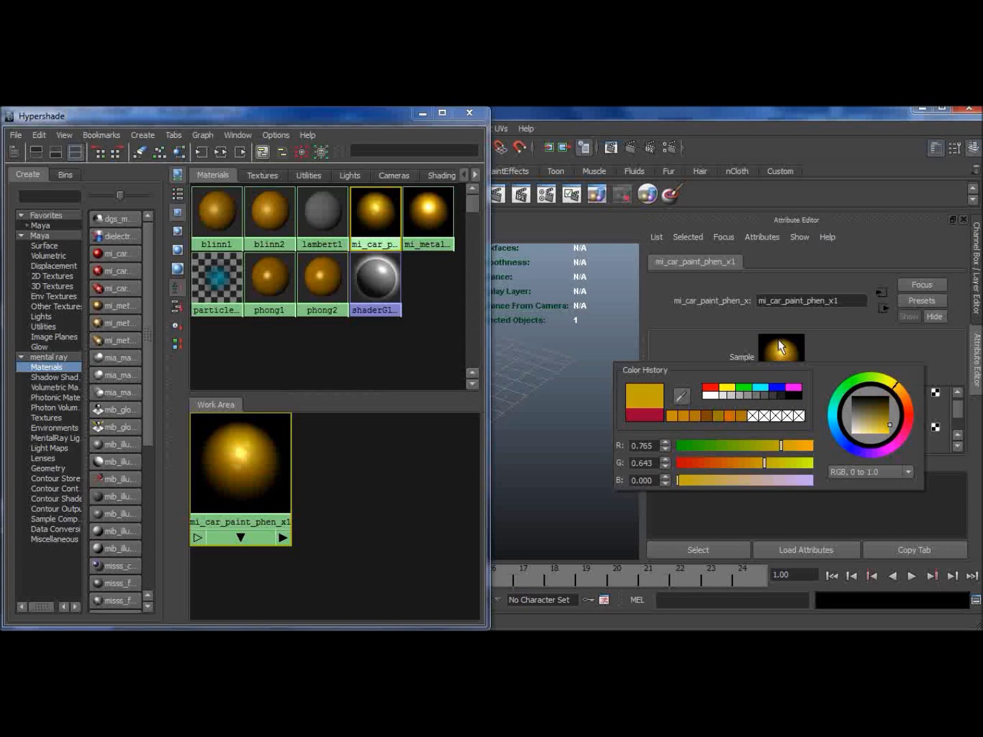
Set the car paint material's Flake Reflect to 1.
left_click(957, 444)
left_click_drag(956, 444, 958, 447)
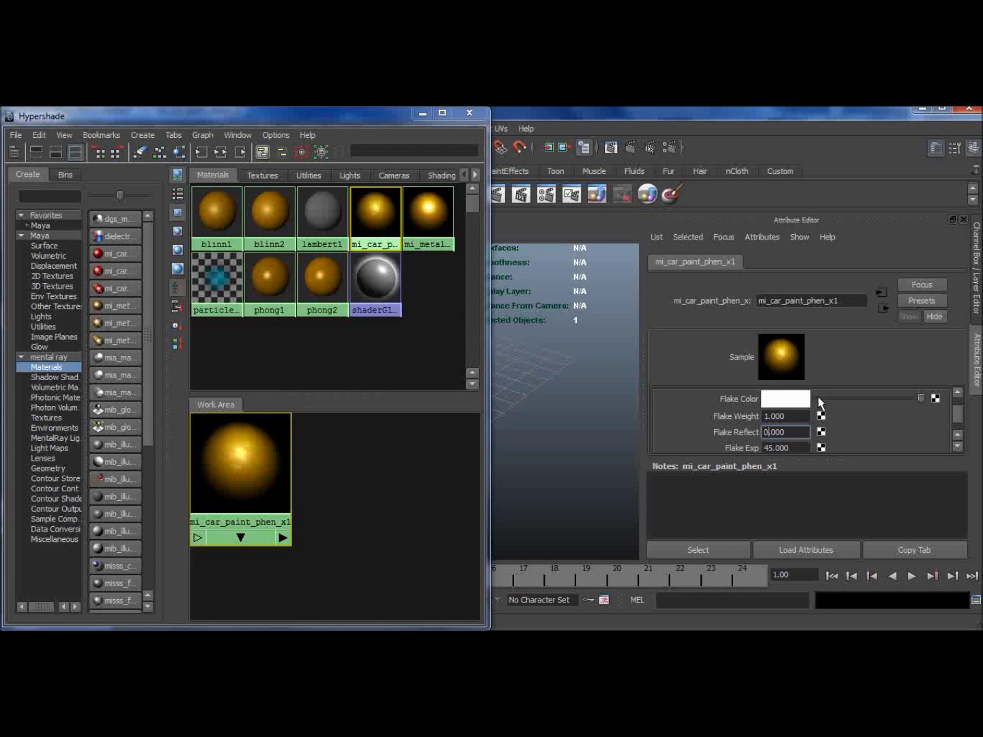
type("1")
key("Return")
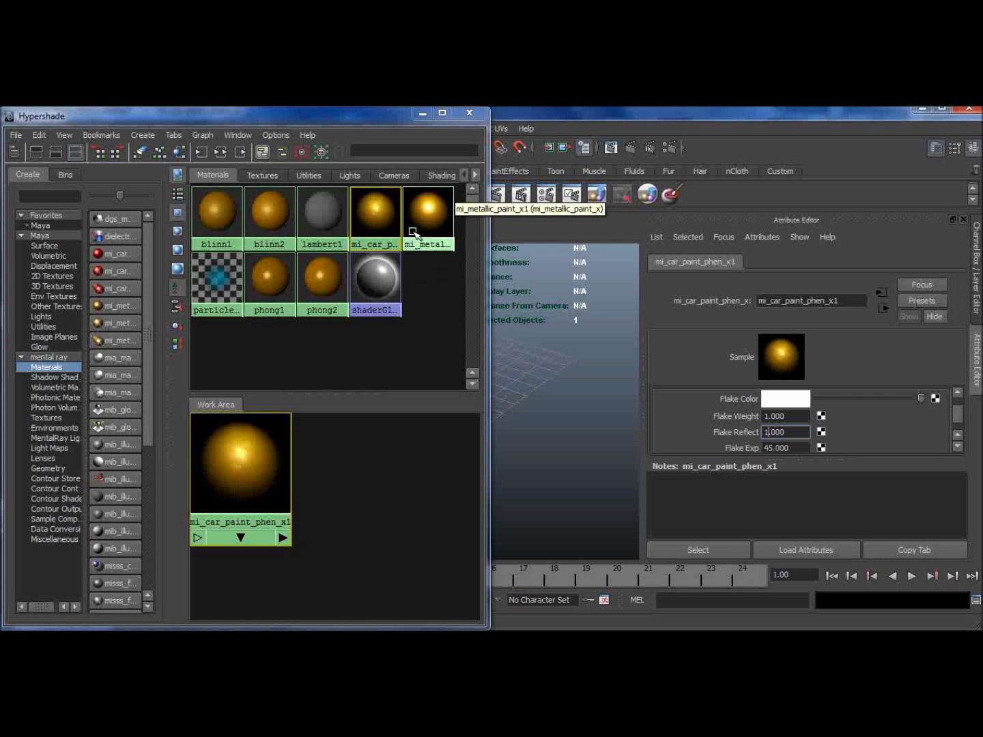
middle_click_drag(403, 232, 457, 248)
mouse_move(958, 423)
left_mouse_down()
mouse_move(955, 410)
mouse_move(957, 420)
left_mouse_up()
scroll(957, 418, "up", 5)
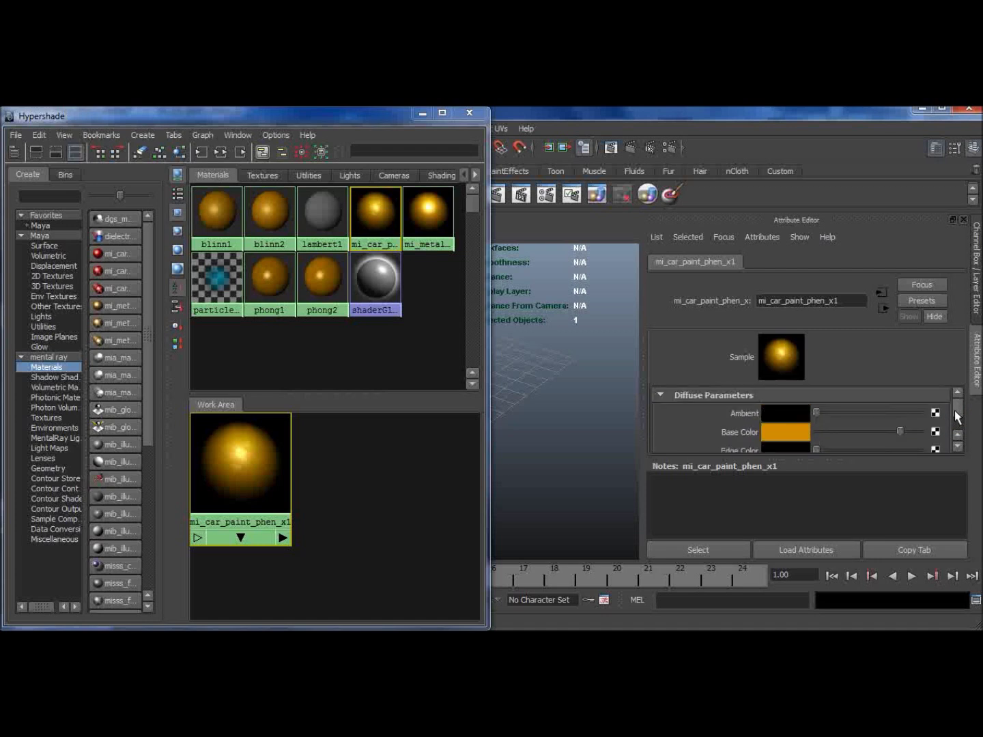
scroll(958, 417, "down", 3)
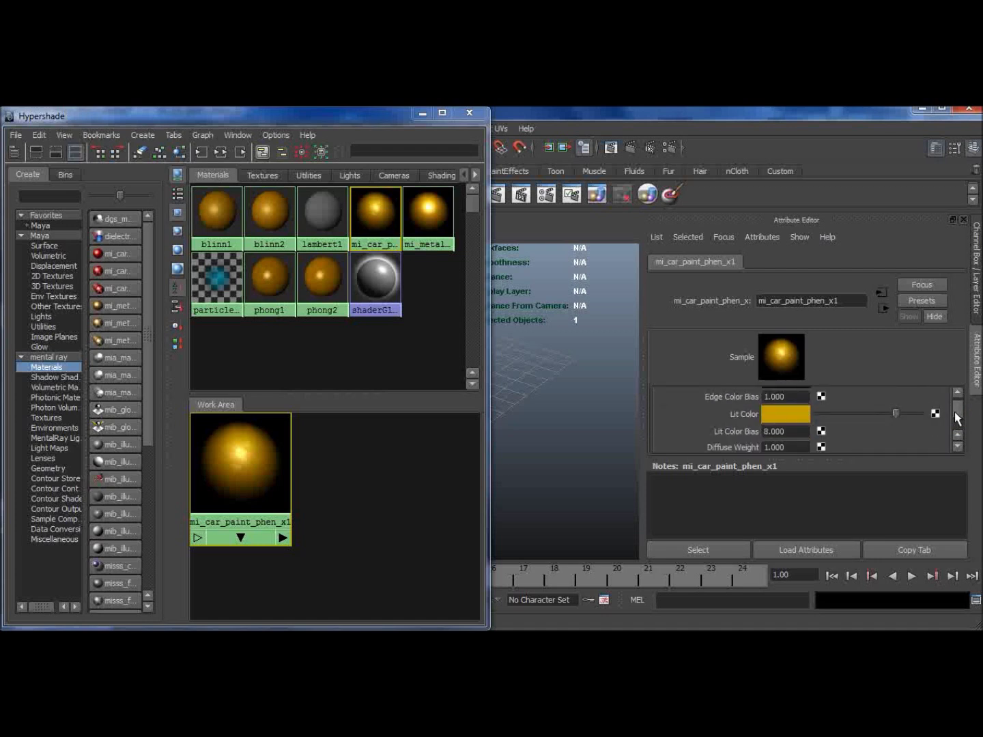
scroll(956, 412, "up", 3)
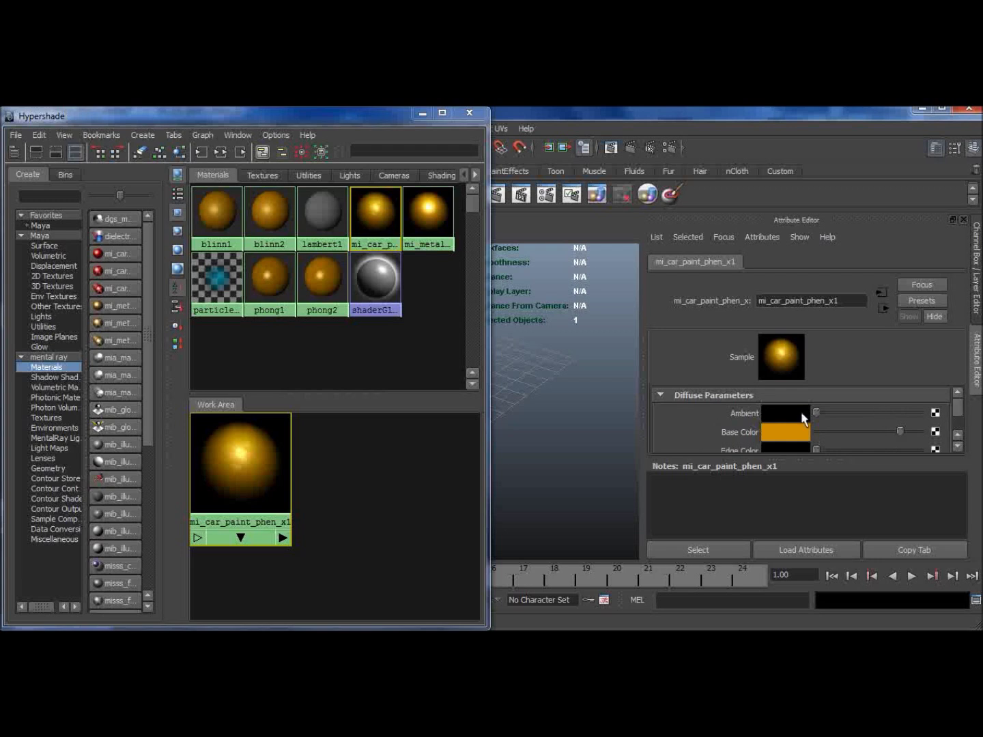
Minimize the Hypershade and assign the existing mi_car_paint_phen_x1 material to the front gray bar.
left_click(454, 355)
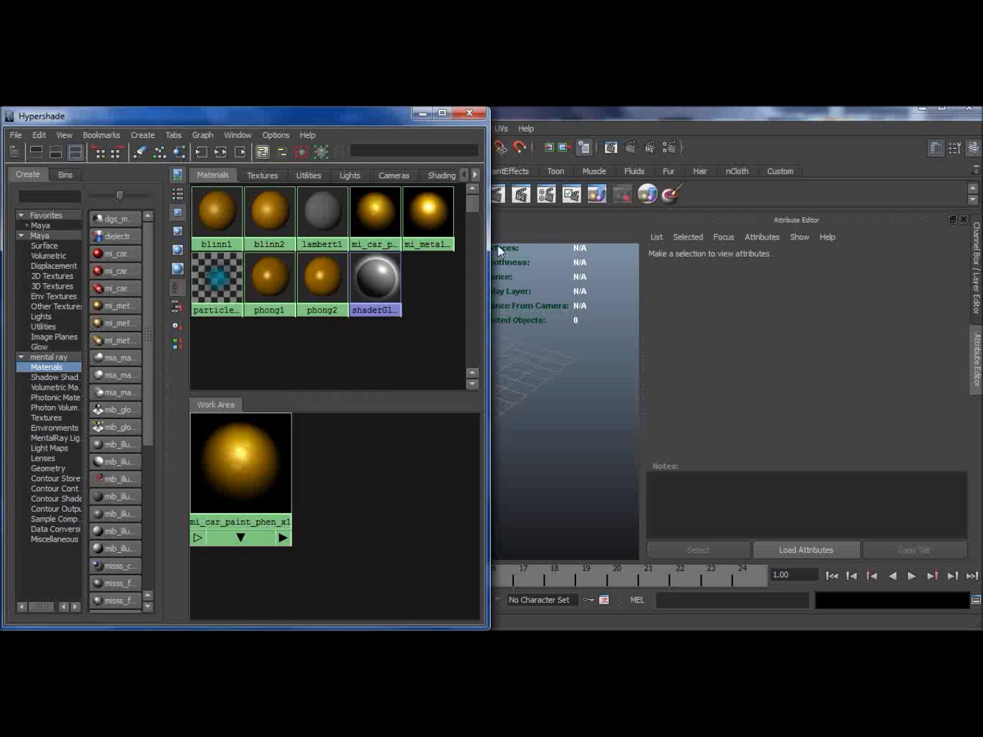
left_click(422, 113)
left_click(347, 407)
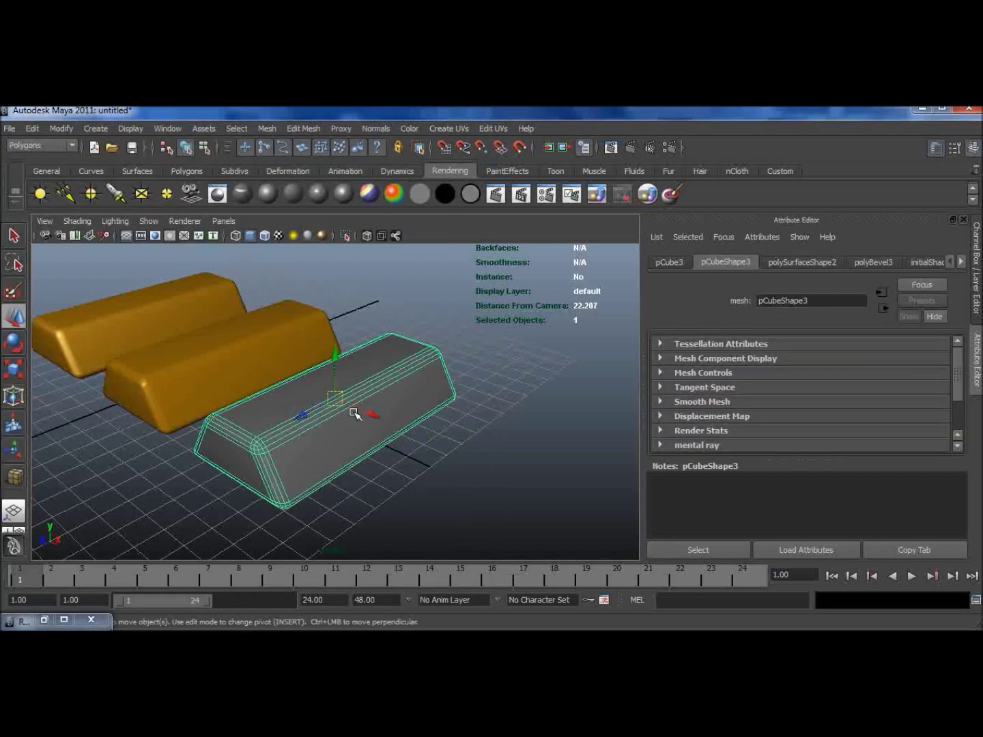
right_click(353, 414)
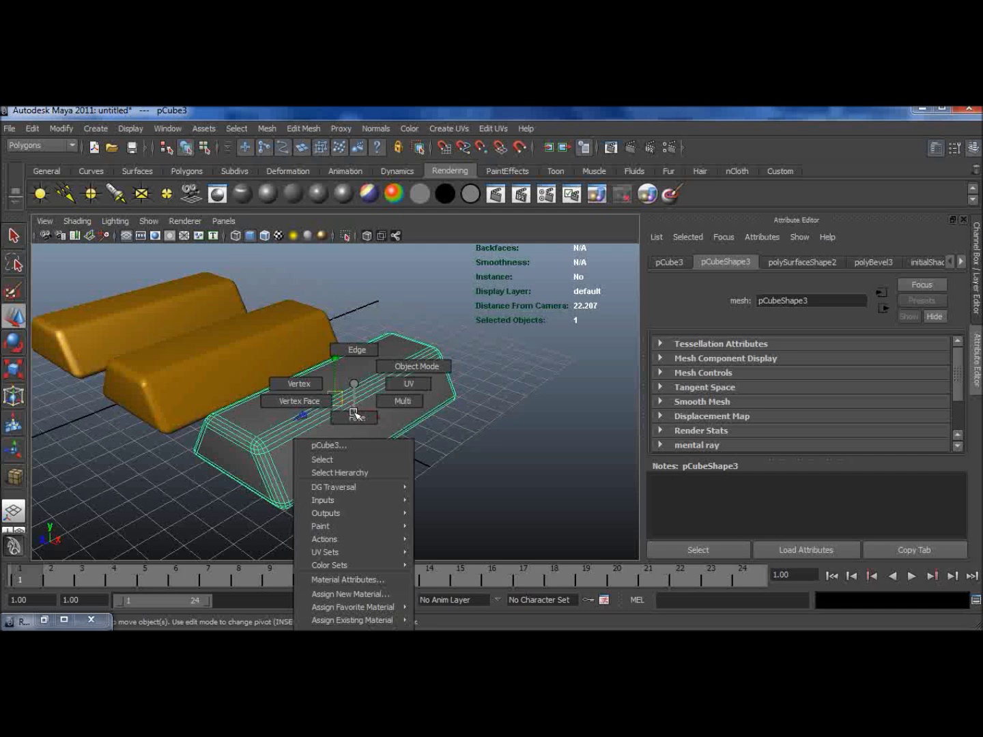
mouse_move(355, 621)
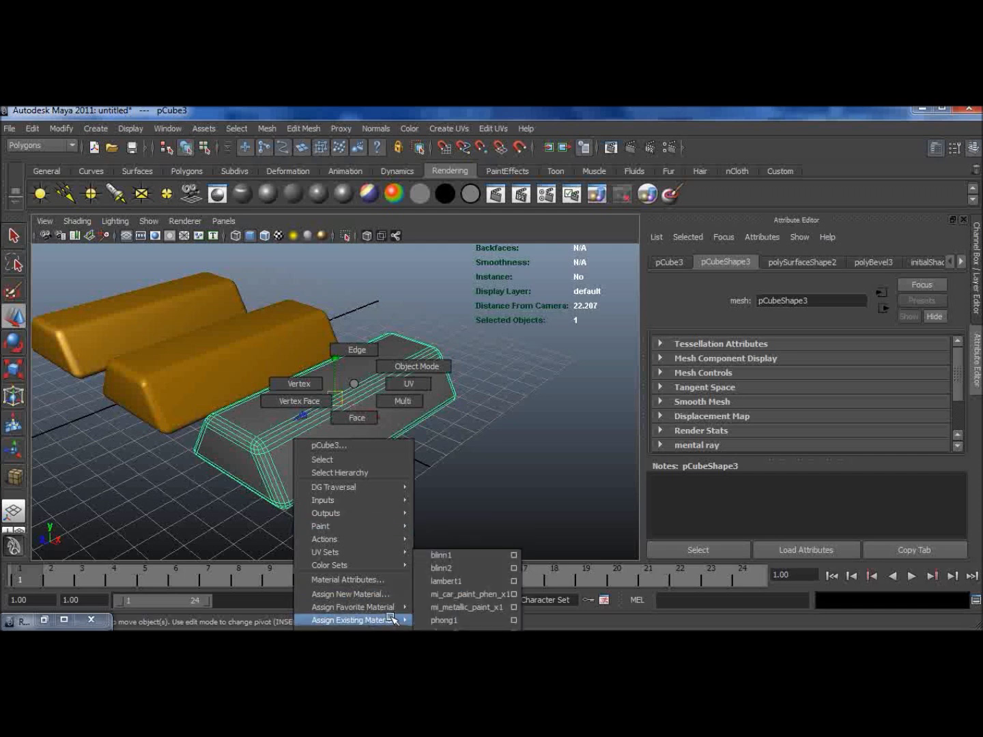
left_click(440, 593)
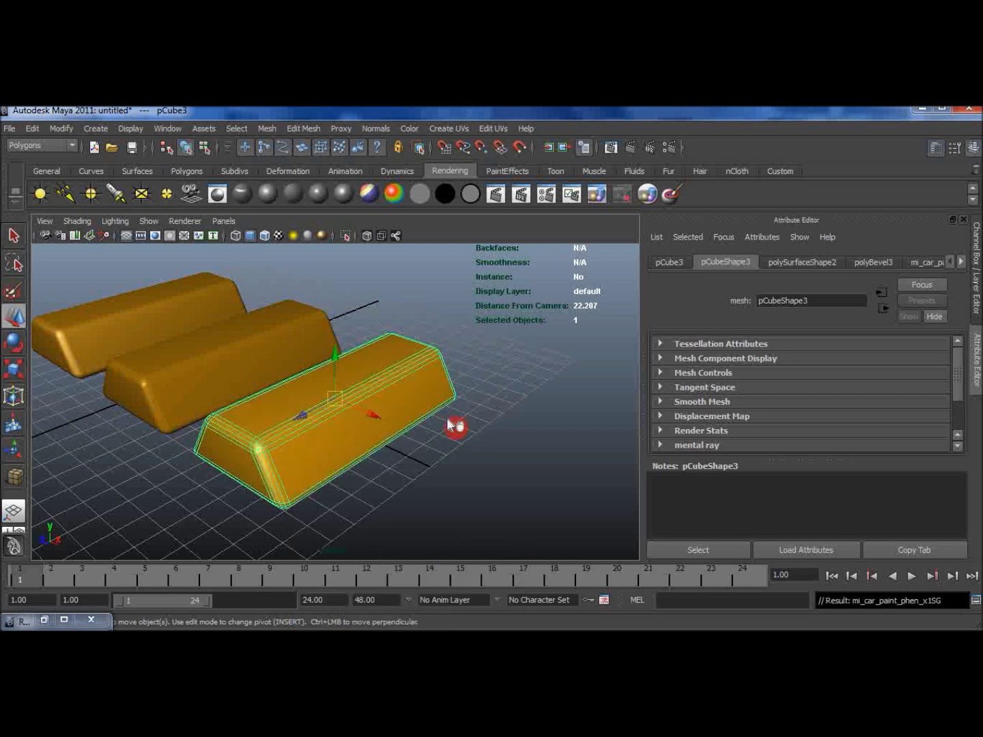
Deselect the bar, render the three bars with mental ray in the Render View, and dismiss the dialog.
left_click(467, 354)
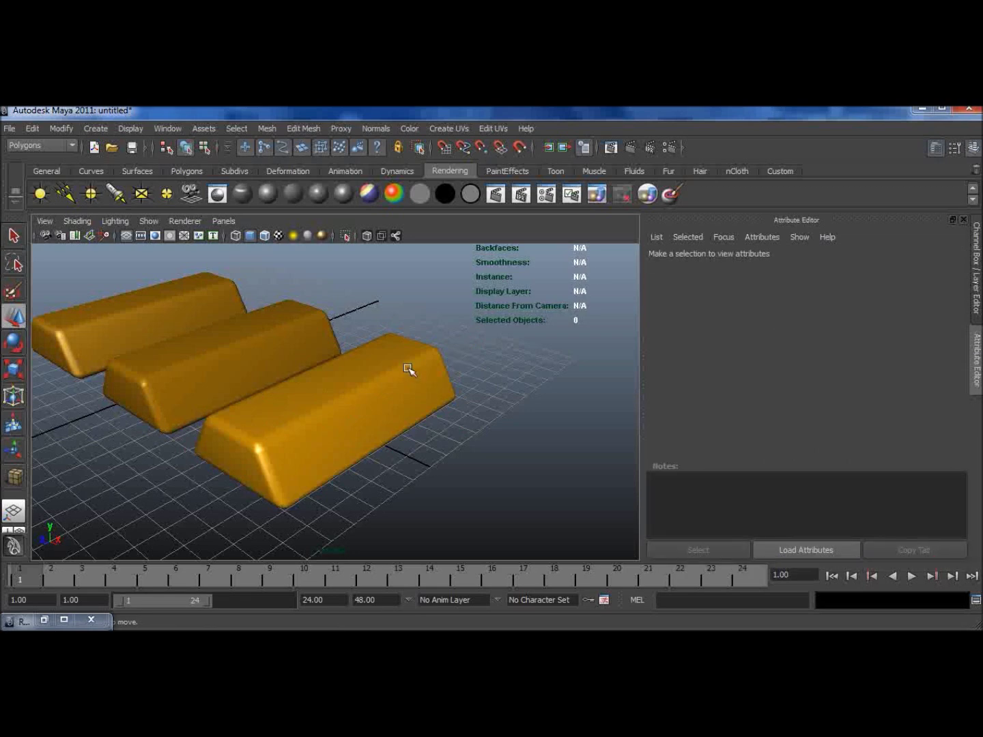
left_click(630, 149)
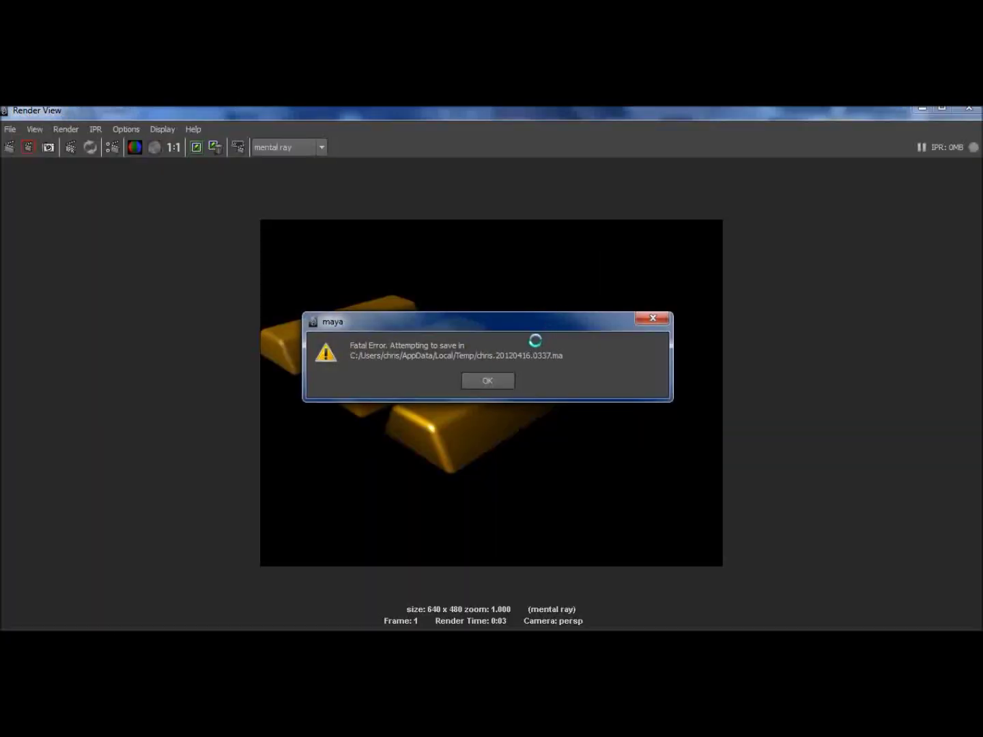
left_click(501, 383)
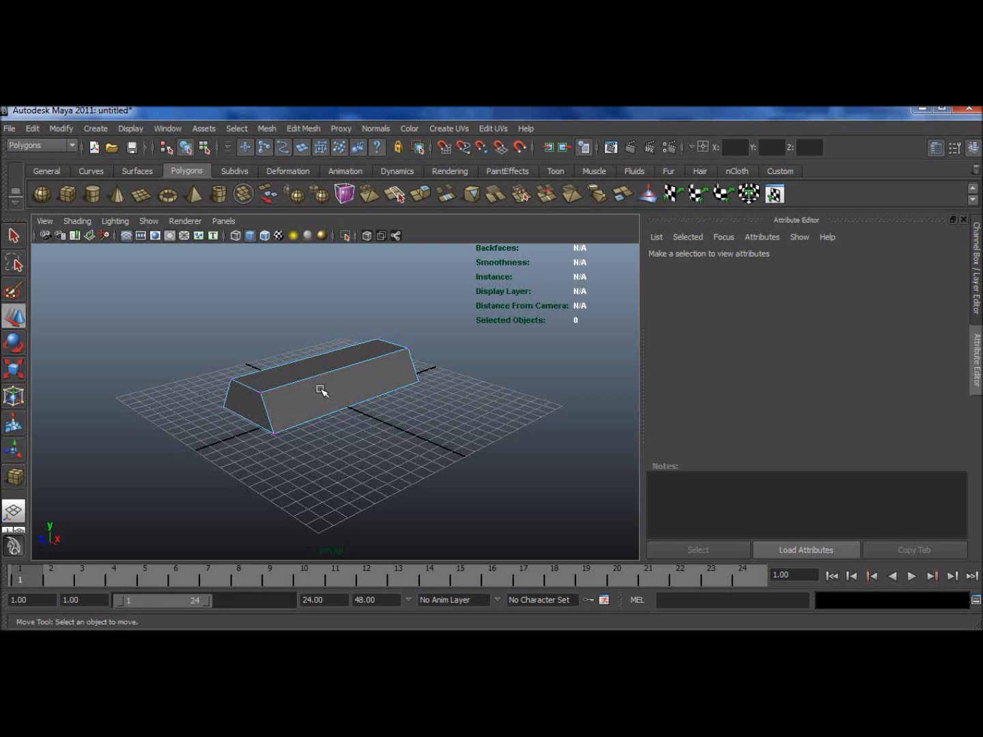
Switch the single bar from component mode back to Object Mode and select it.
right_click_drag(320, 390, 344, 377)
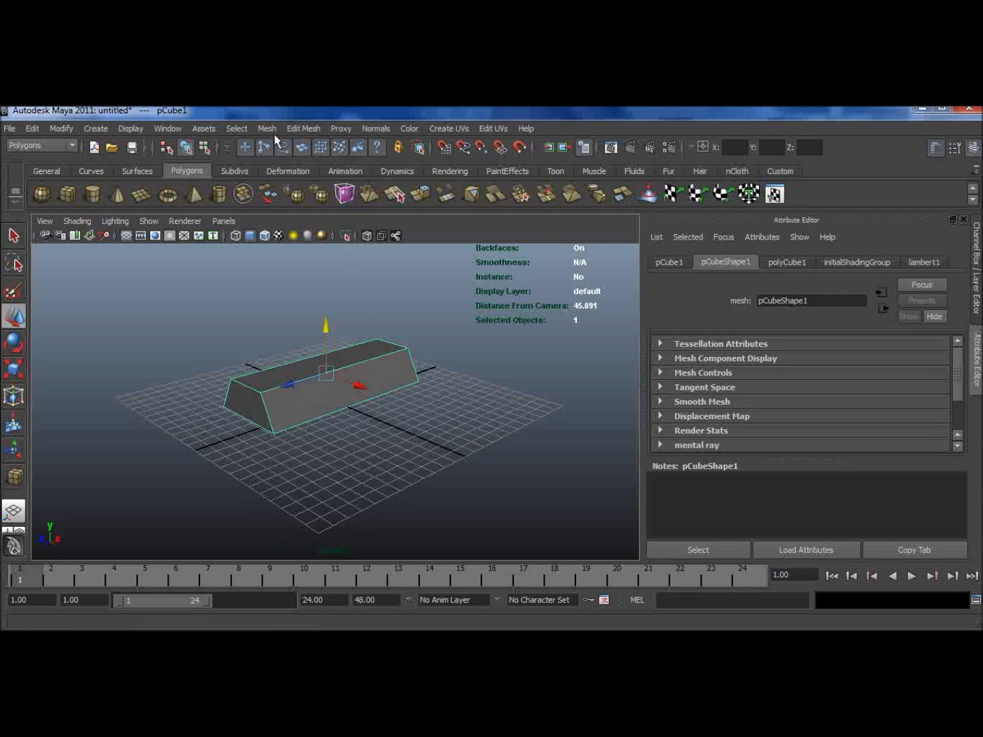
left_click(303, 128)
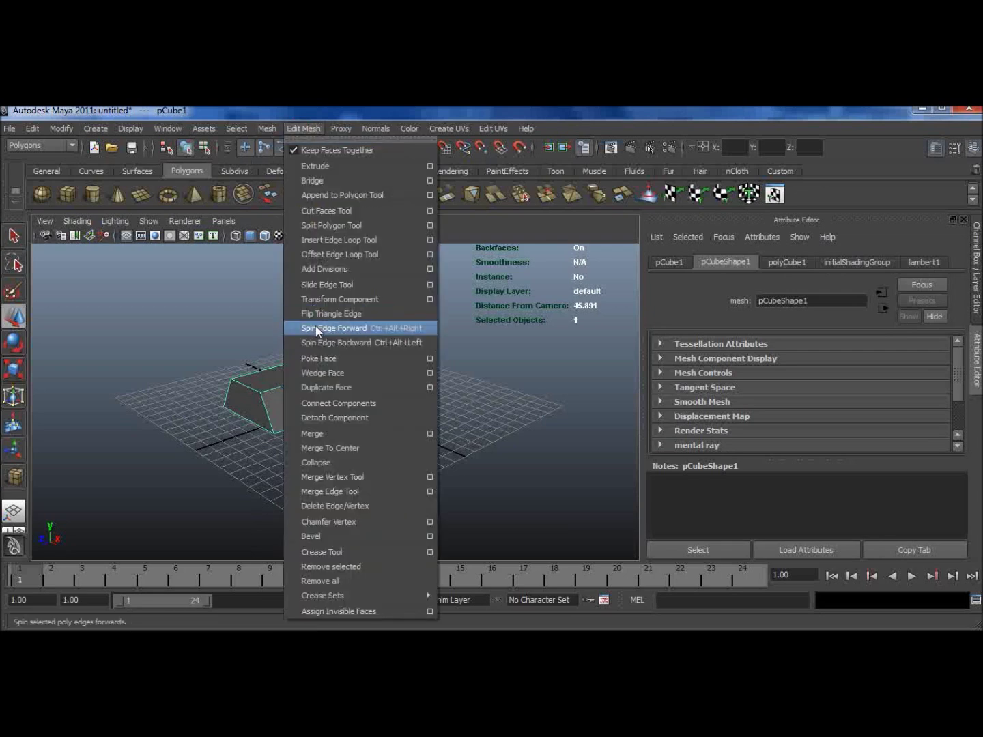
left_click(335, 536)
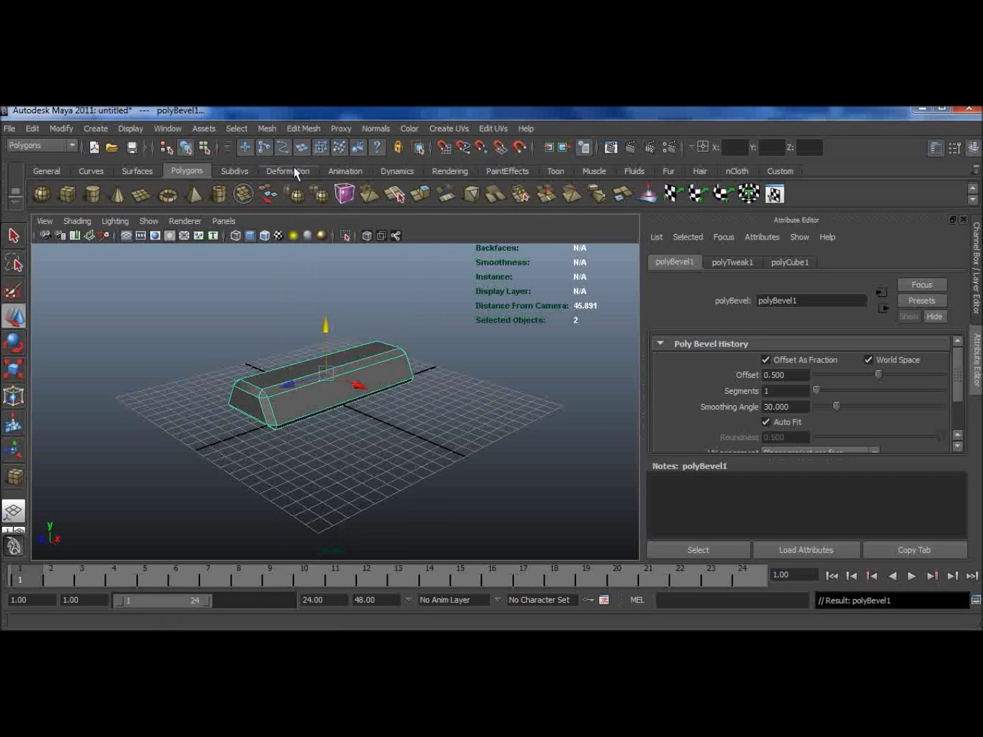
key("ctrl+z")
Bevel the bar with 4 segments and a width of 0.5, then select the bar again.
left_click(293, 129)
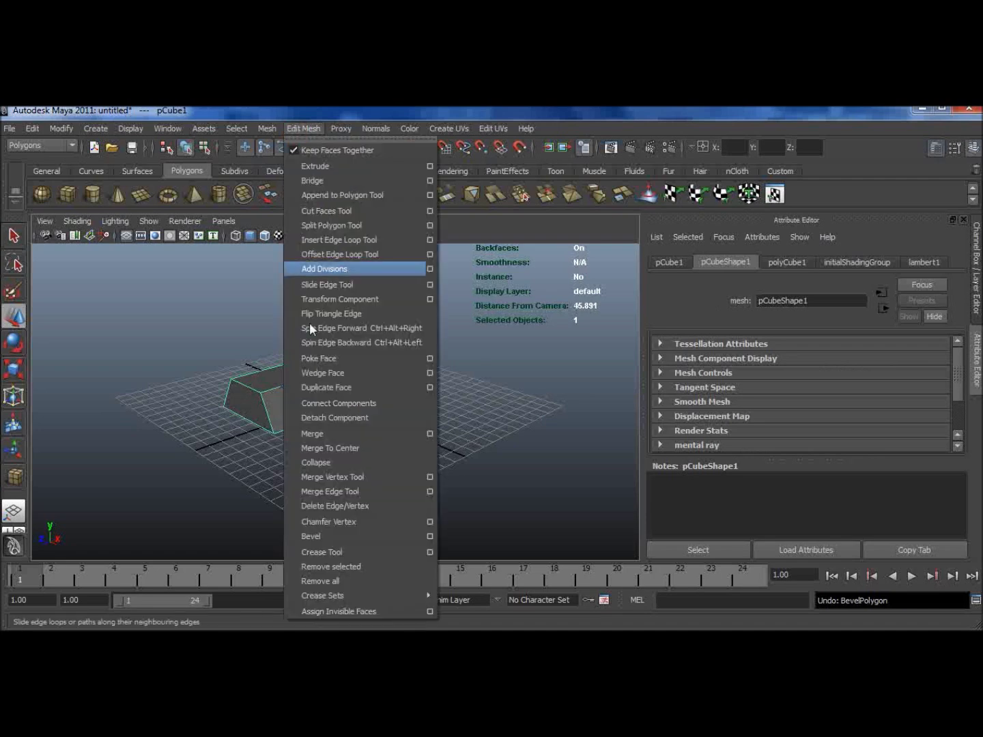
left_click(430, 536)
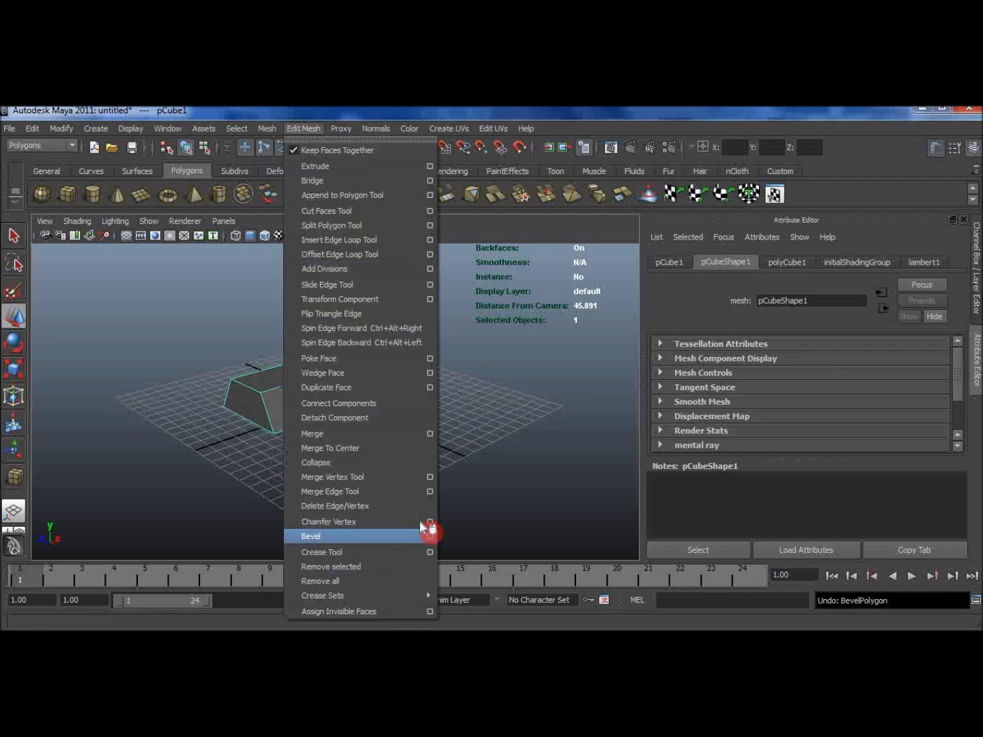
double_click(713, 414)
type("4")
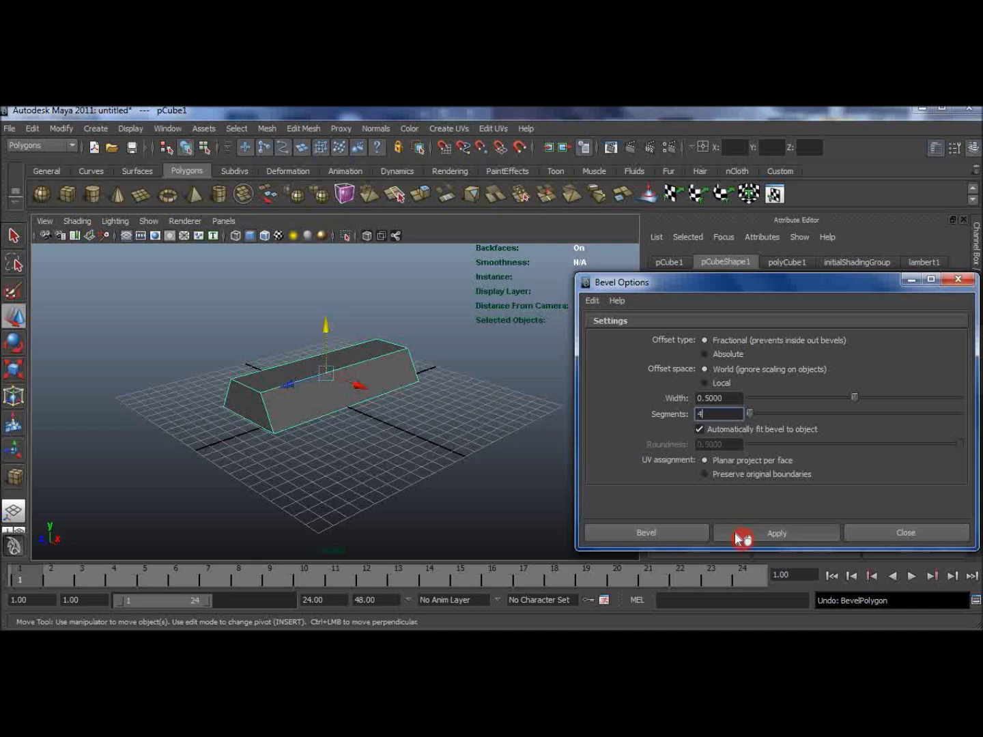
left_click(744, 542)
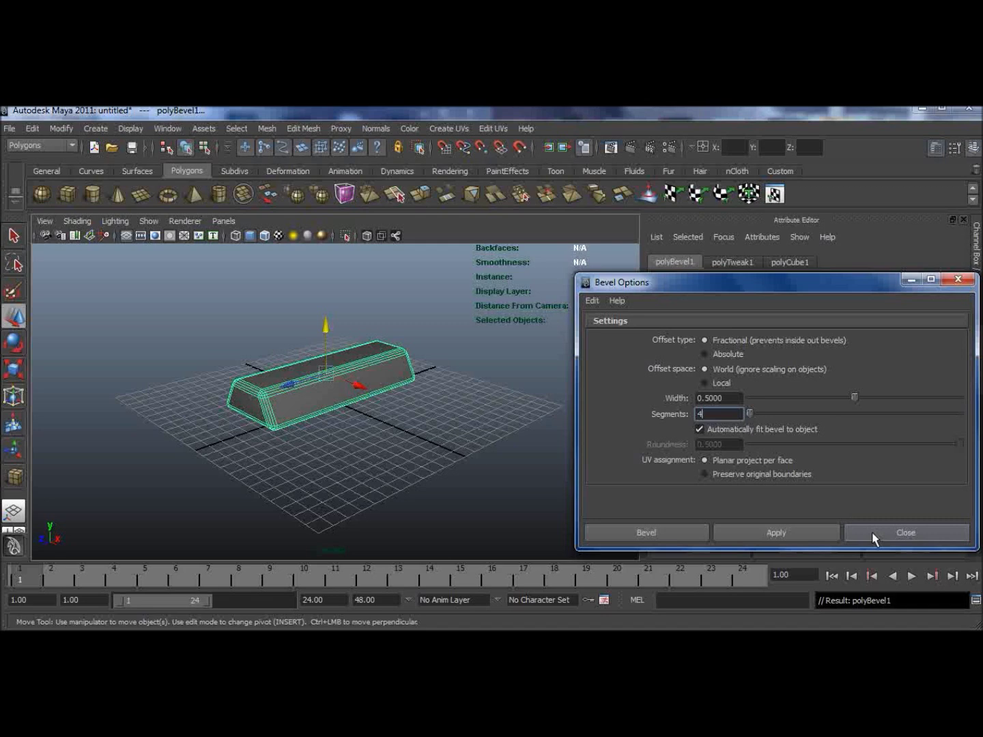
left_click(871, 532)
left_click(606, 519)
left_click(350, 387)
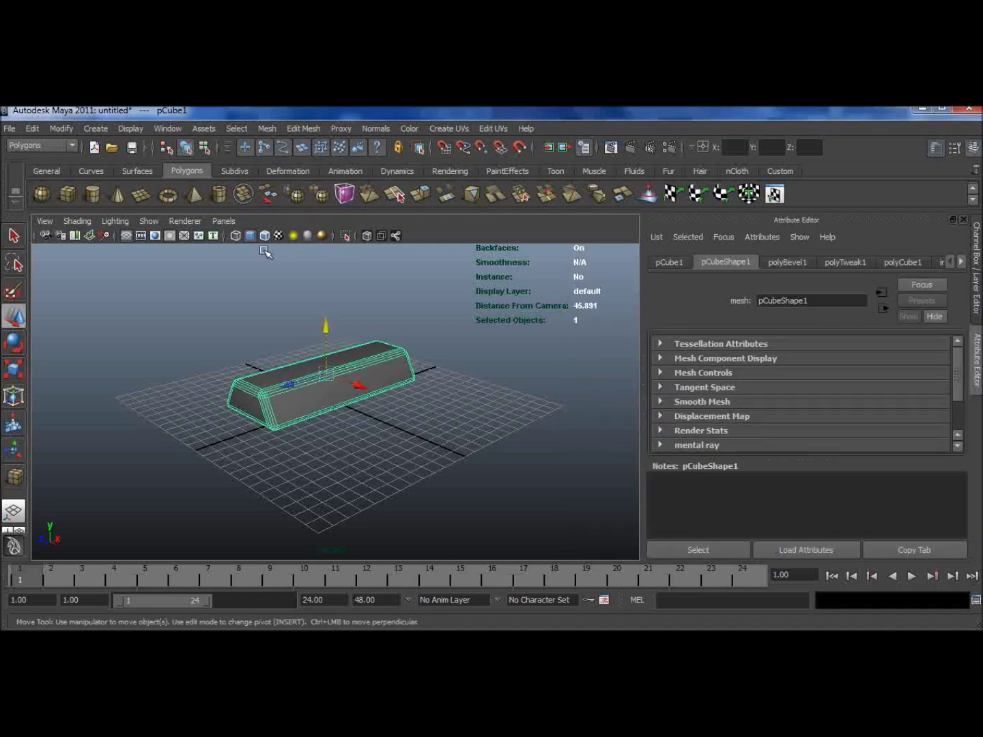
Load the Mayatomr.mll plug-in in the Plug-in Manager.
left_click(163, 130)
mouse_move(223, 209)
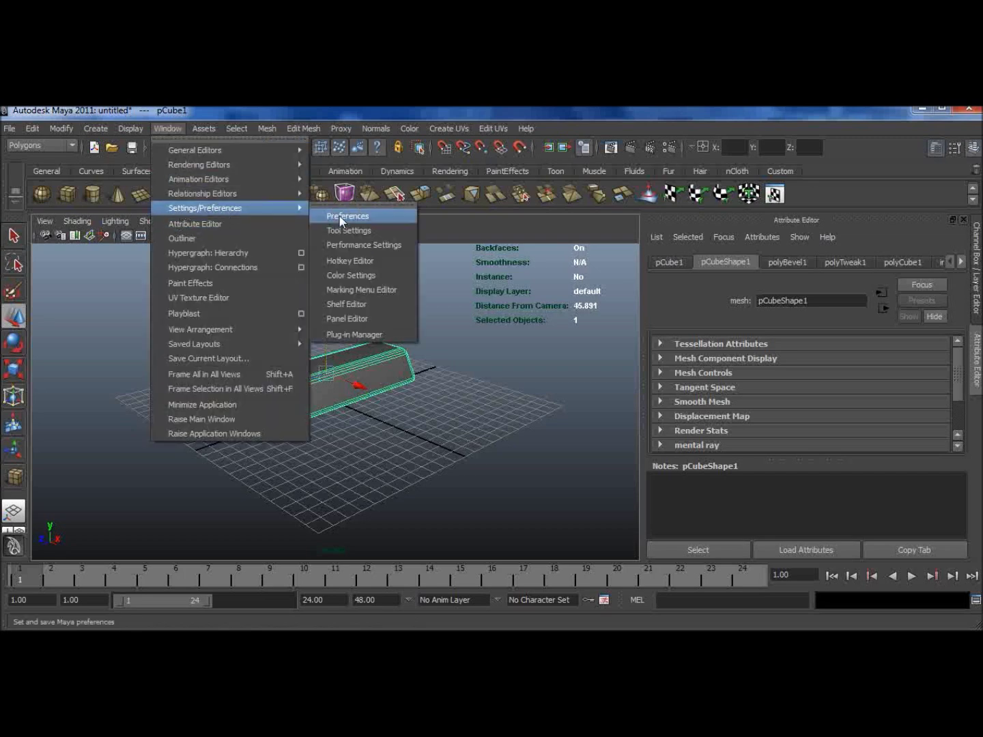
left_click(352, 334)
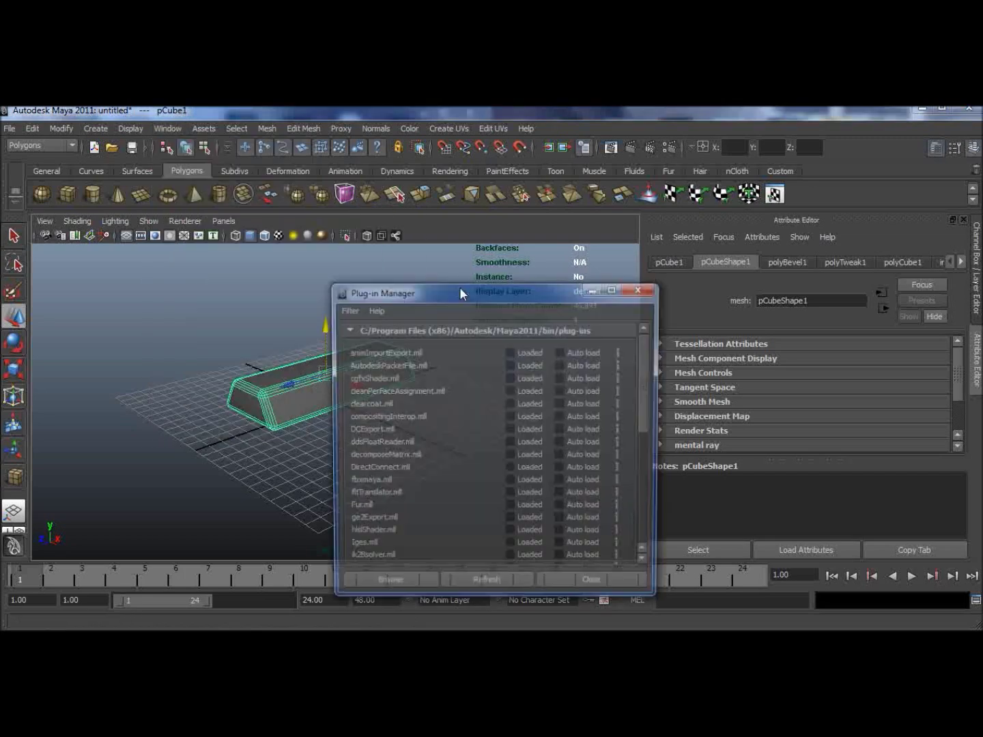
left_click_drag(647, 368, 647, 455)
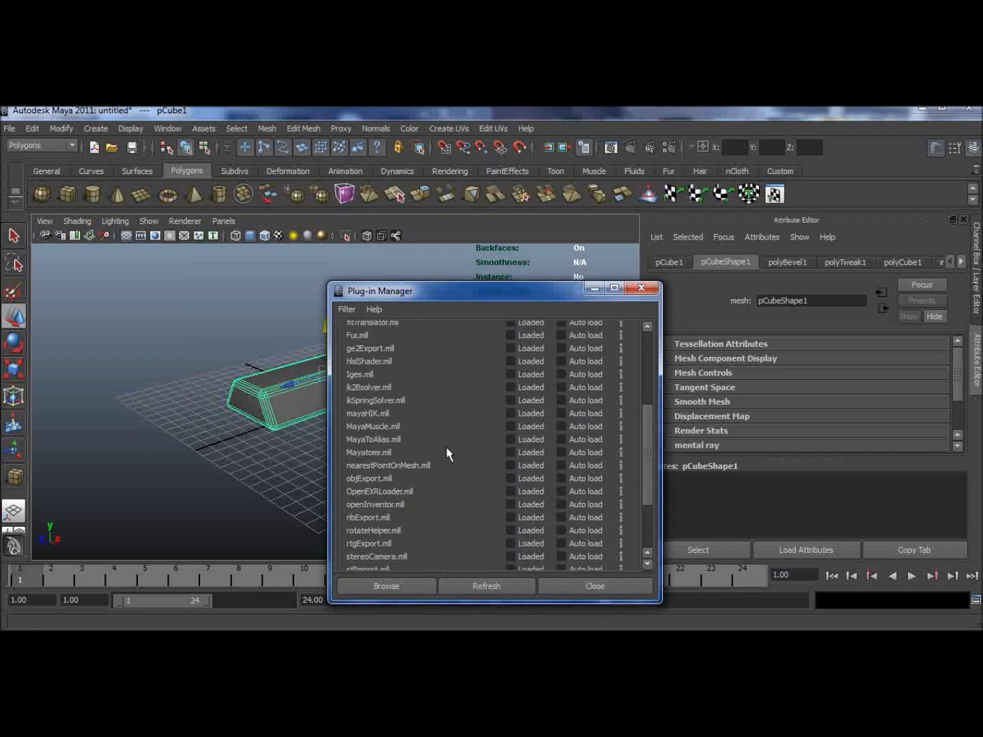
left_click(509, 451)
left_click(505, 584)
left_click(565, 590)
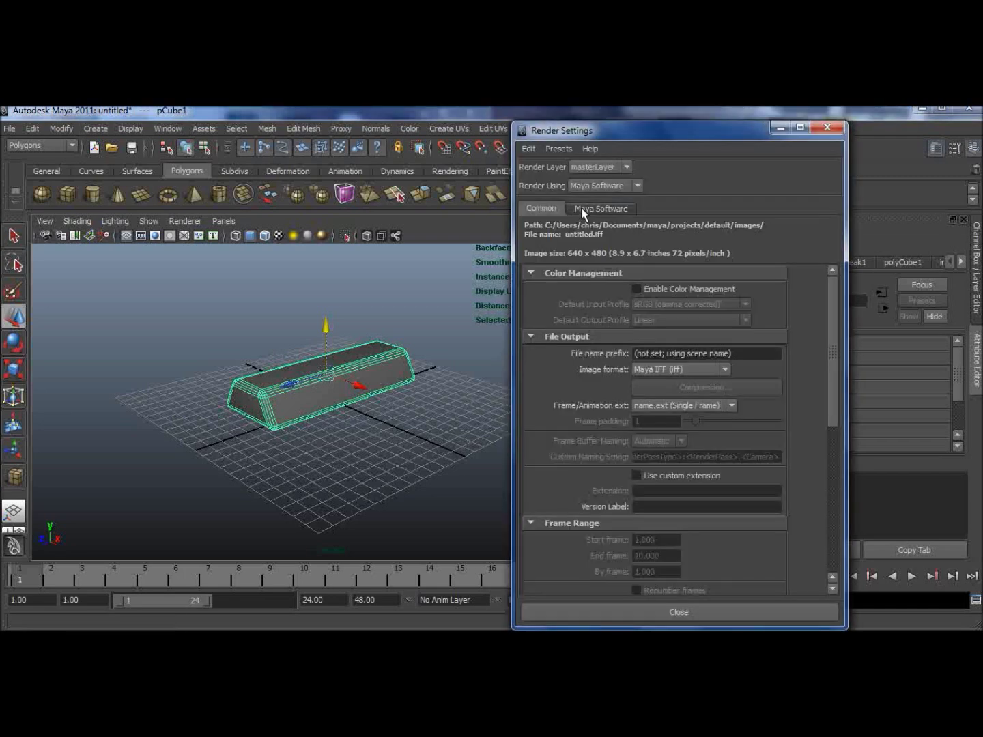
Choose mental ray as the renderer in the Render Settings and enable Global Illumination and Final Gathering.
left_click(635, 190)
left_click(633, 218)
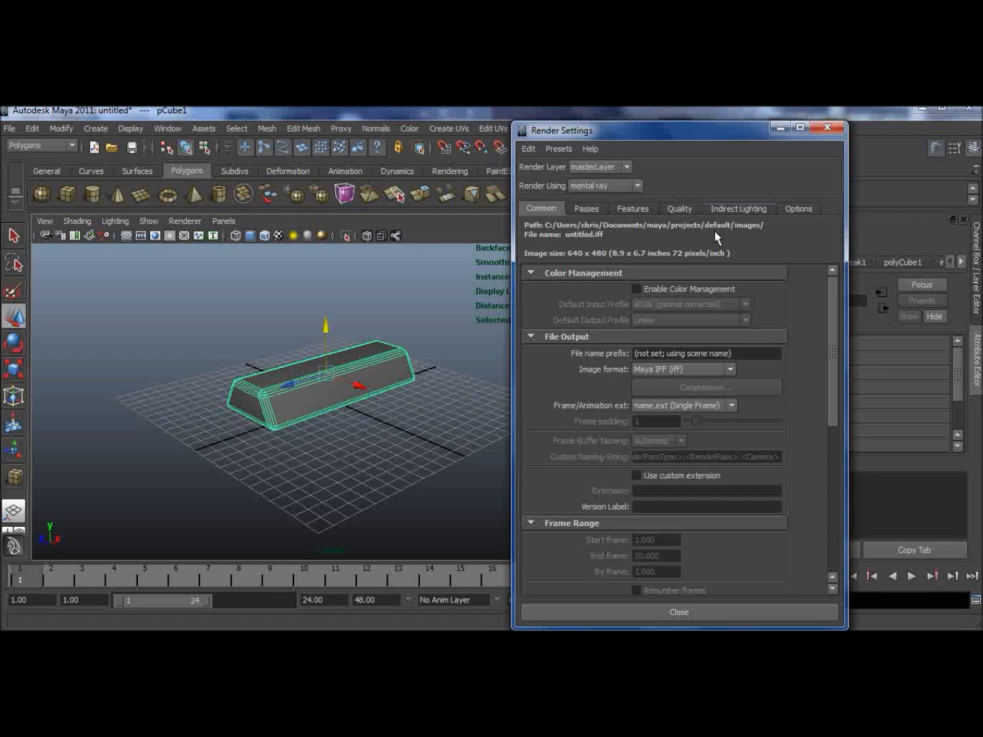
left_click(722, 209)
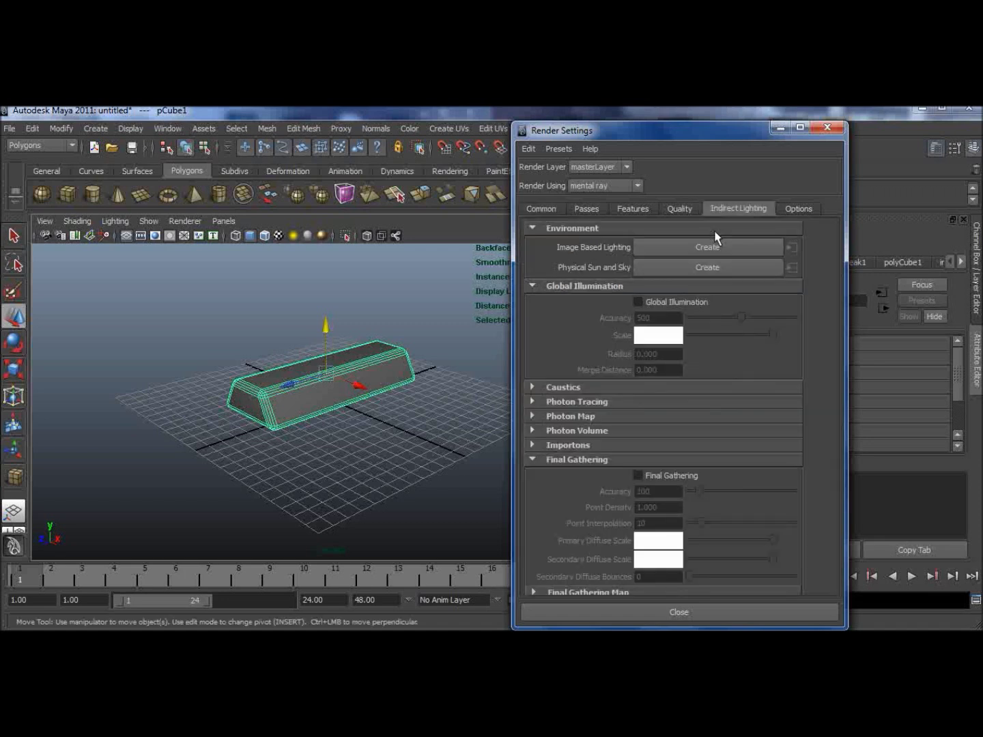
left_click(637, 302)
left_click(637, 477)
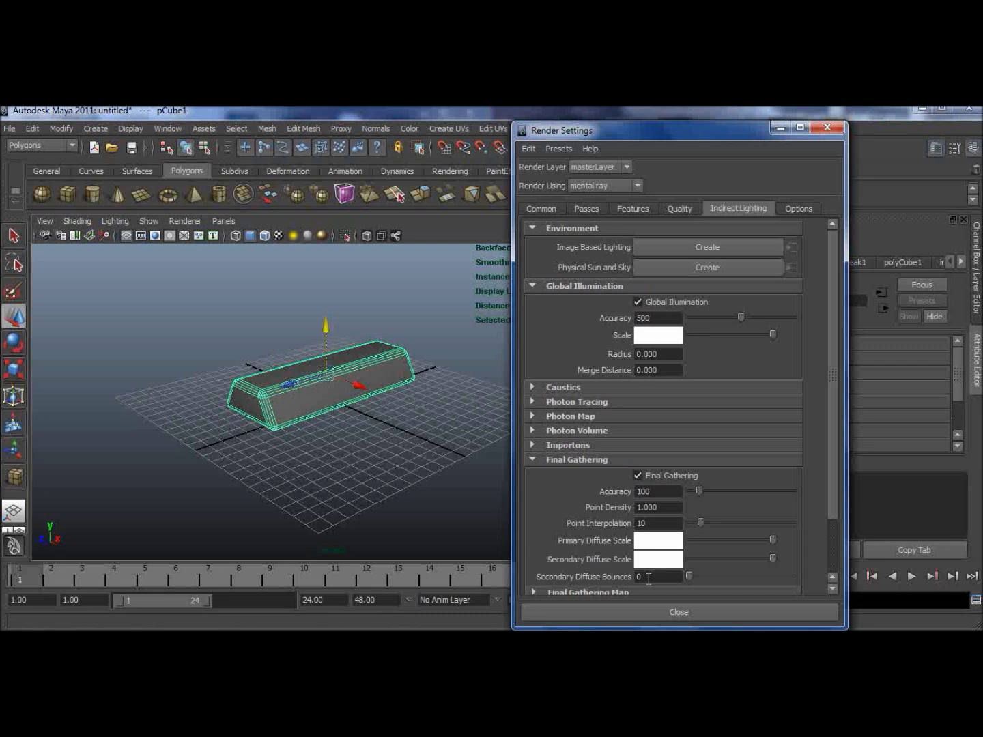
left_click(626, 611)
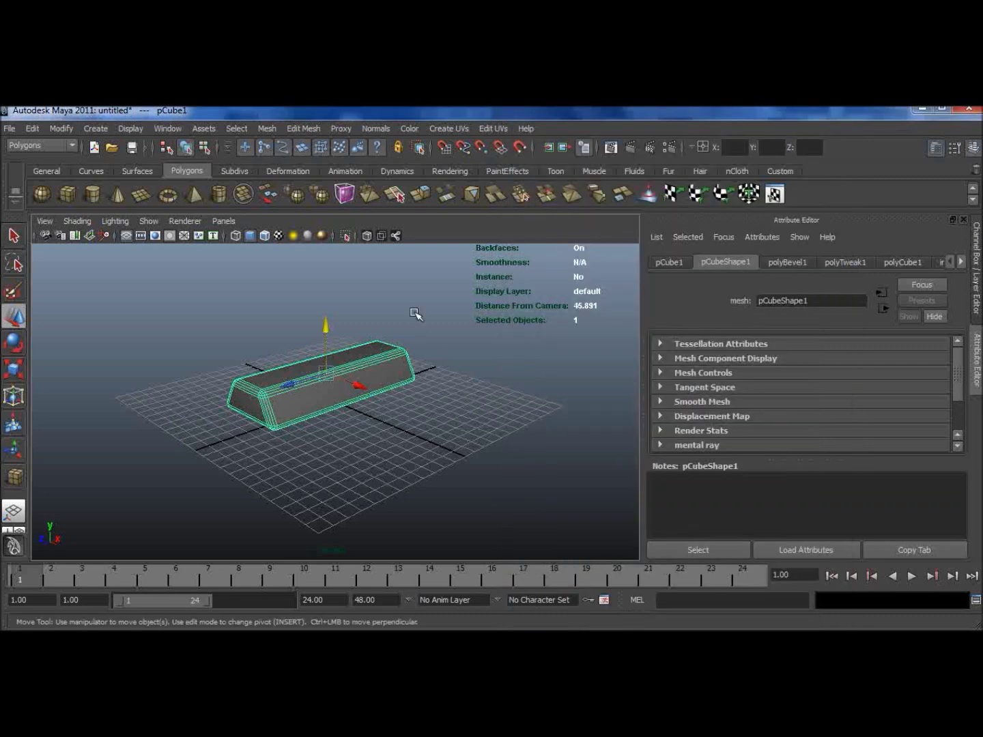
Open the Hypershade with the beveled bar selected.
left_click(170, 128)
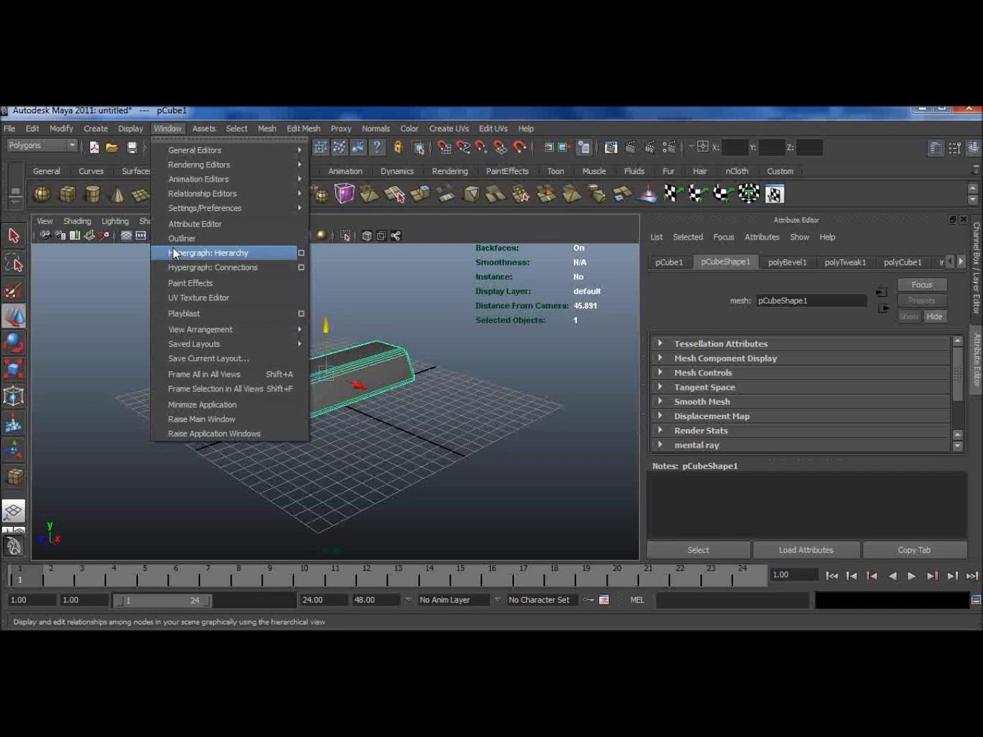
mouse_move(210, 166)
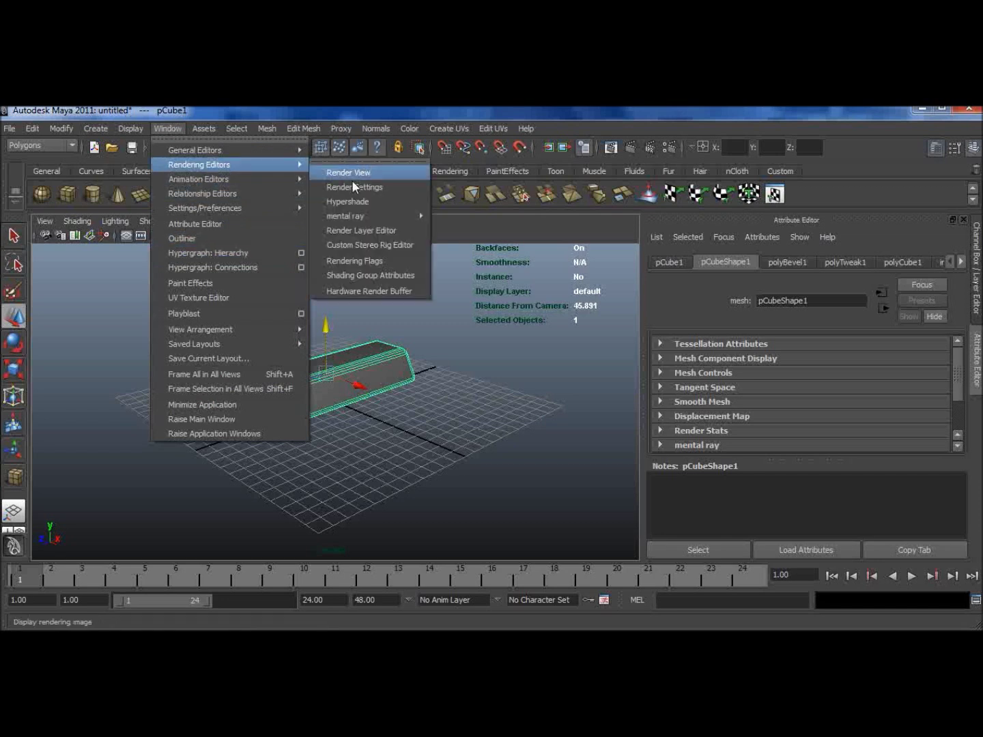
left_click(352, 199)
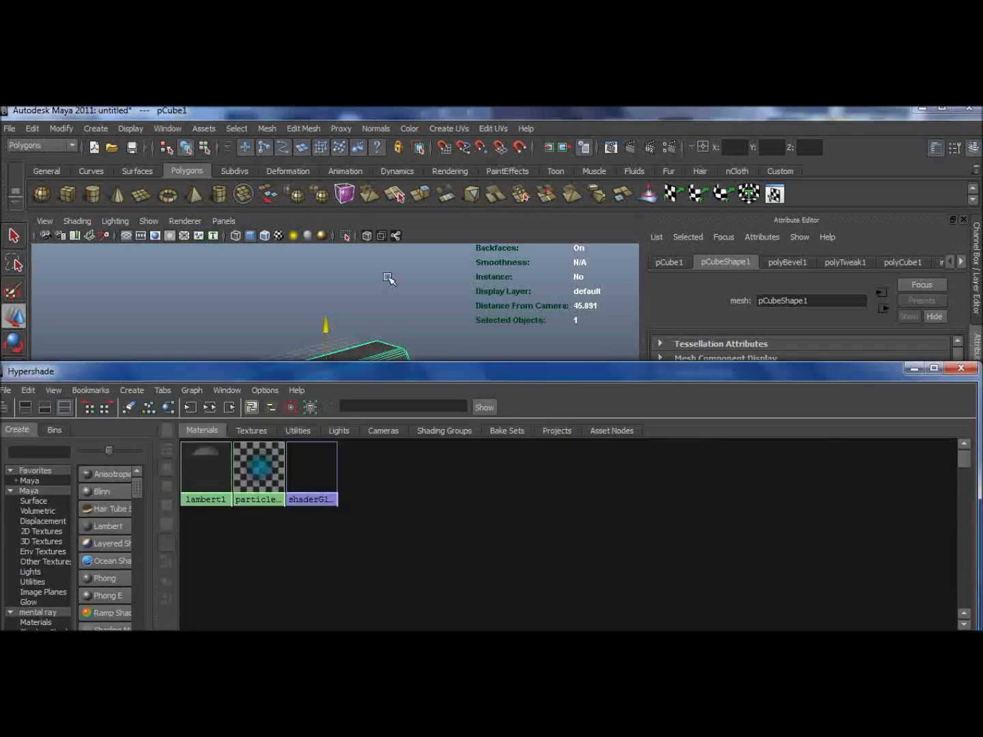
Create a mental ray mi_metallic_paint_x material and arrange the Hypershade so its attributes are visible beside it.
left_click_drag(371, 366, 397, 107)
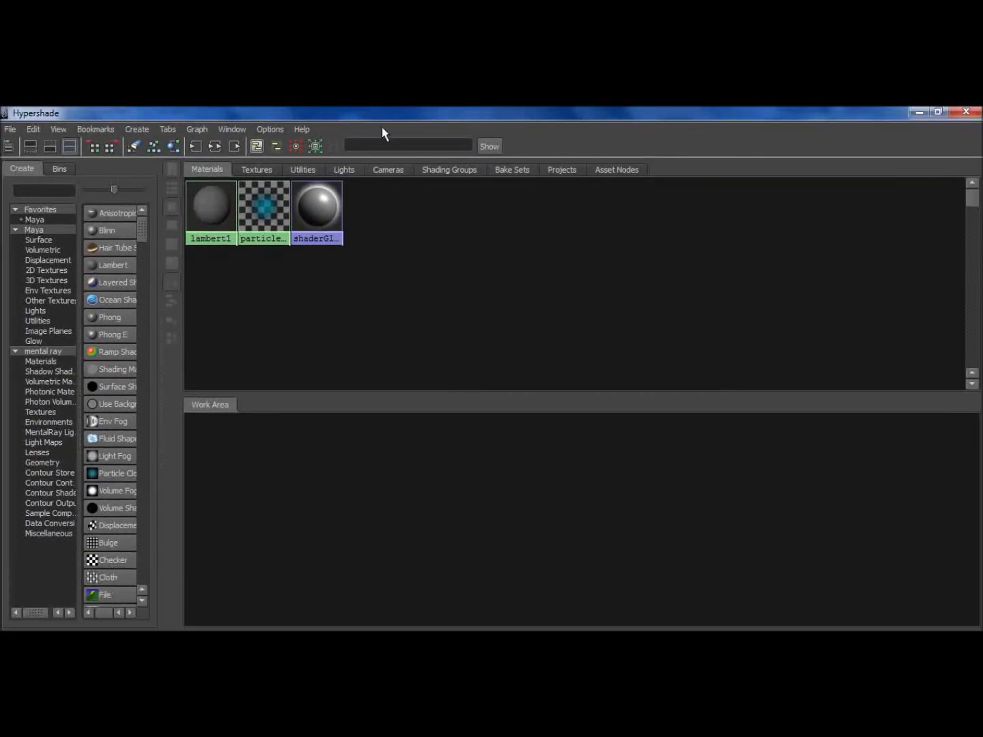
left_click(39, 360)
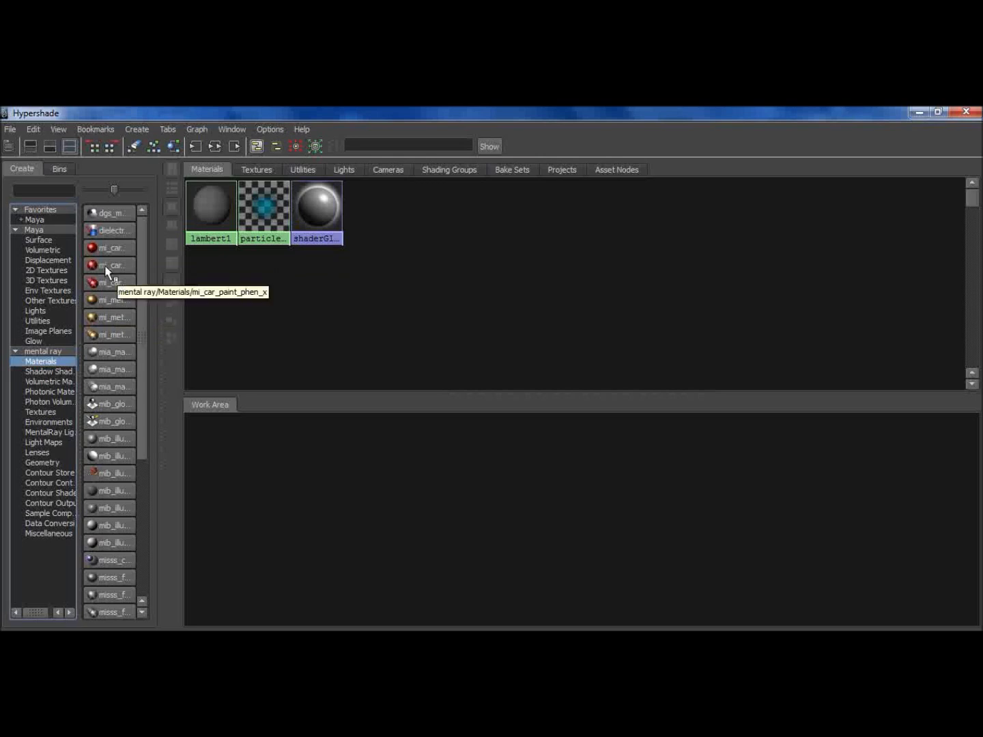
left_click(104, 316)
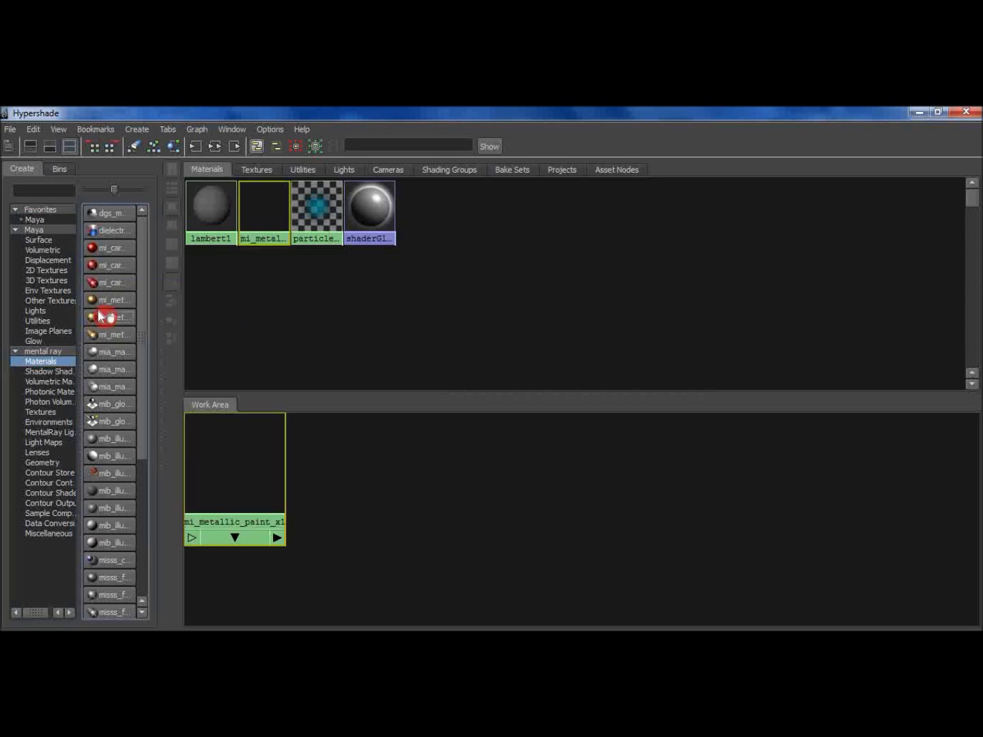
double_click(409, 112)
left_click_drag(205, 144, 2, 139)
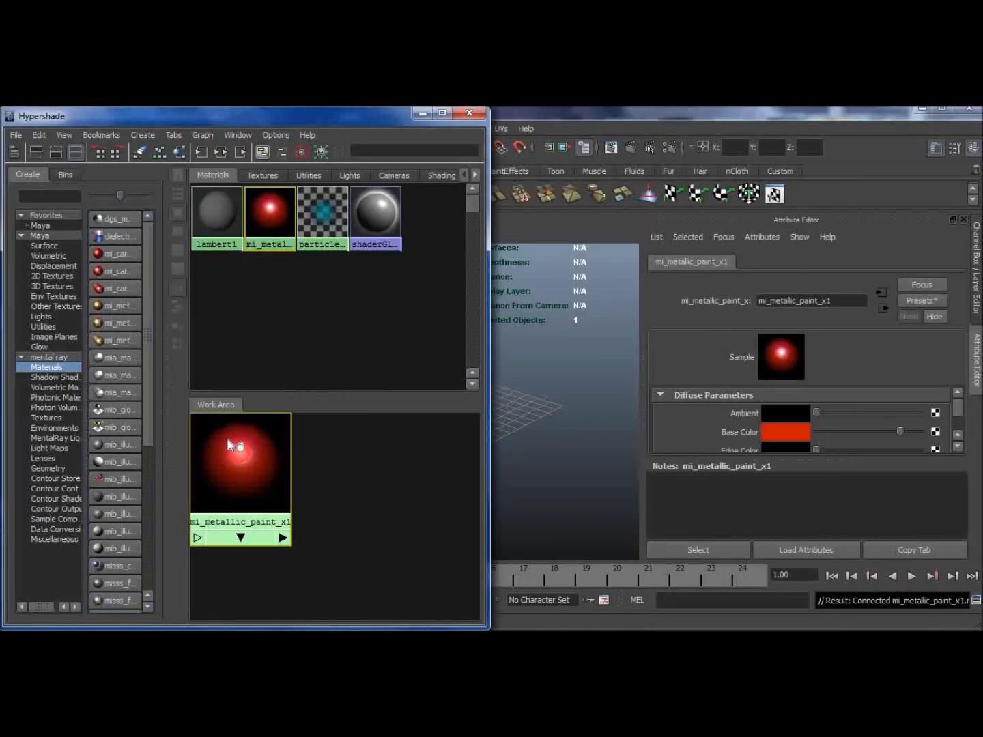
Set the metallic paint's Base Color to a golden orange, about R 0.8, G 0.53, B 0.
left_click(786, 431)
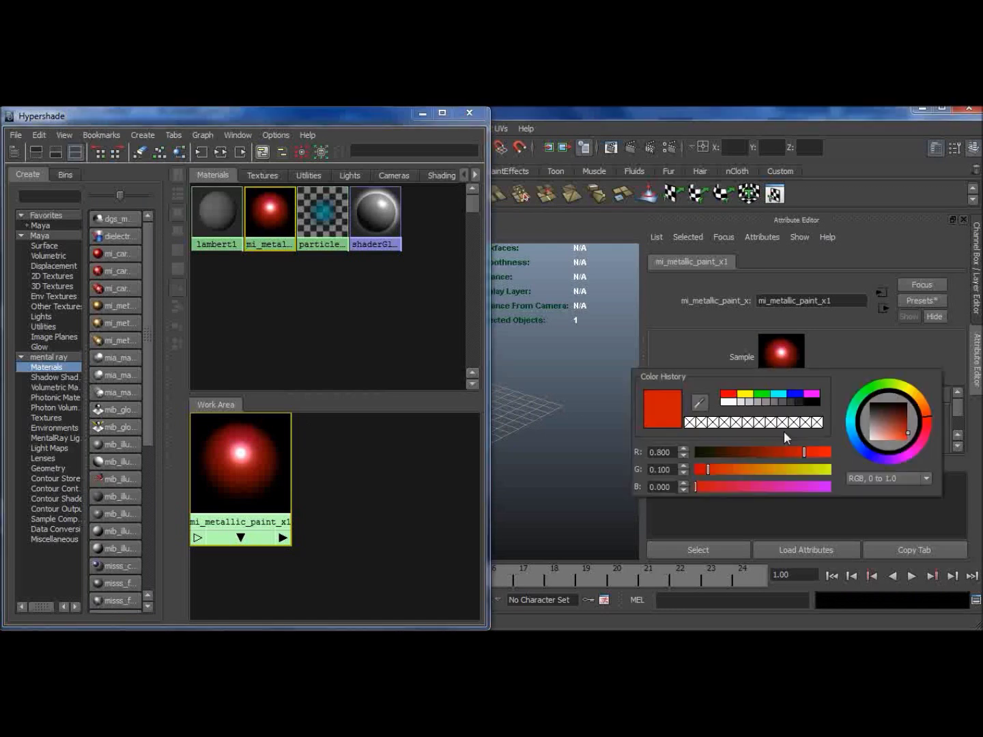
left_click_drag(917, 427, 921, 402)
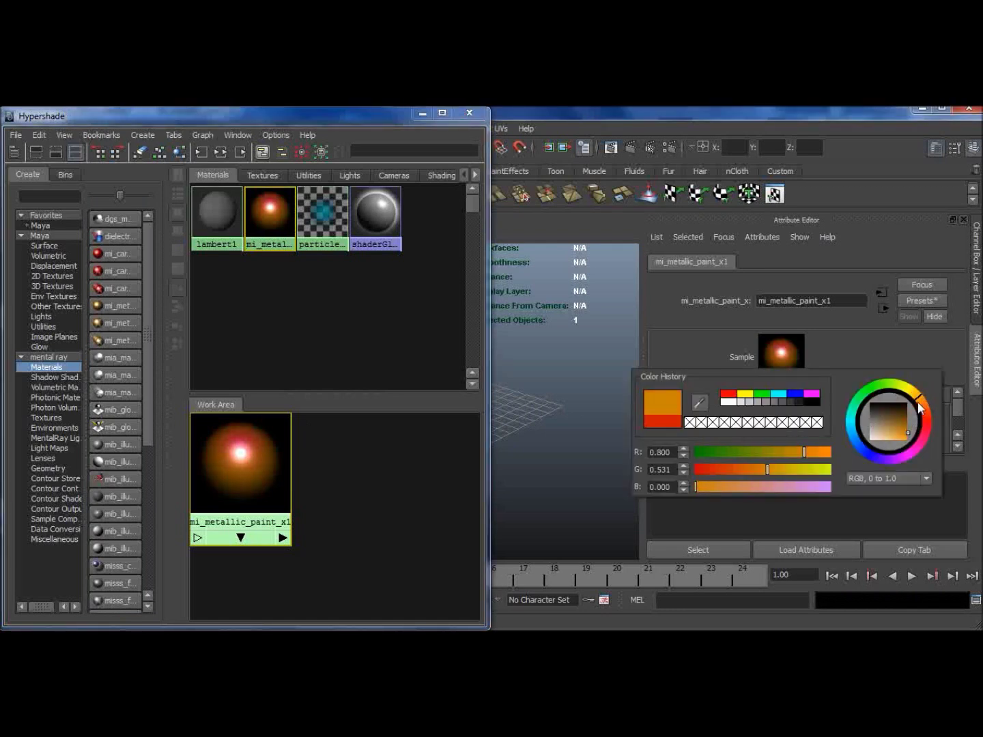
left_click_drag(909, 429, 906, 427)
Change the metallic paint's Lit Color to a golden yellow.
scroll(959, 406, "down", 5)
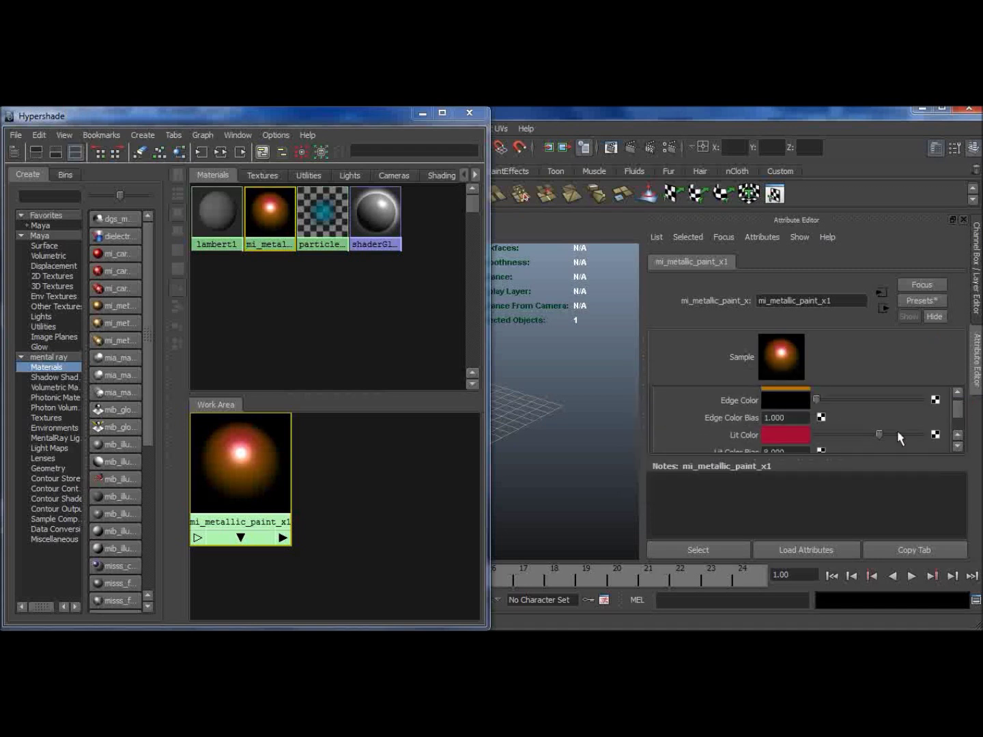
left_click(790, 428)
mouse_move(937, 396)
left_mouse_down()
mouse_move(918, 386)
mouse_move(916, 428)
mouse_move(956, 445)
left_mouse_up()
left_click(914, 425)
Set the metallic paint's Flake Reflect to 1.
left_click(765, 396)
double_click(765, 397)
type("1")
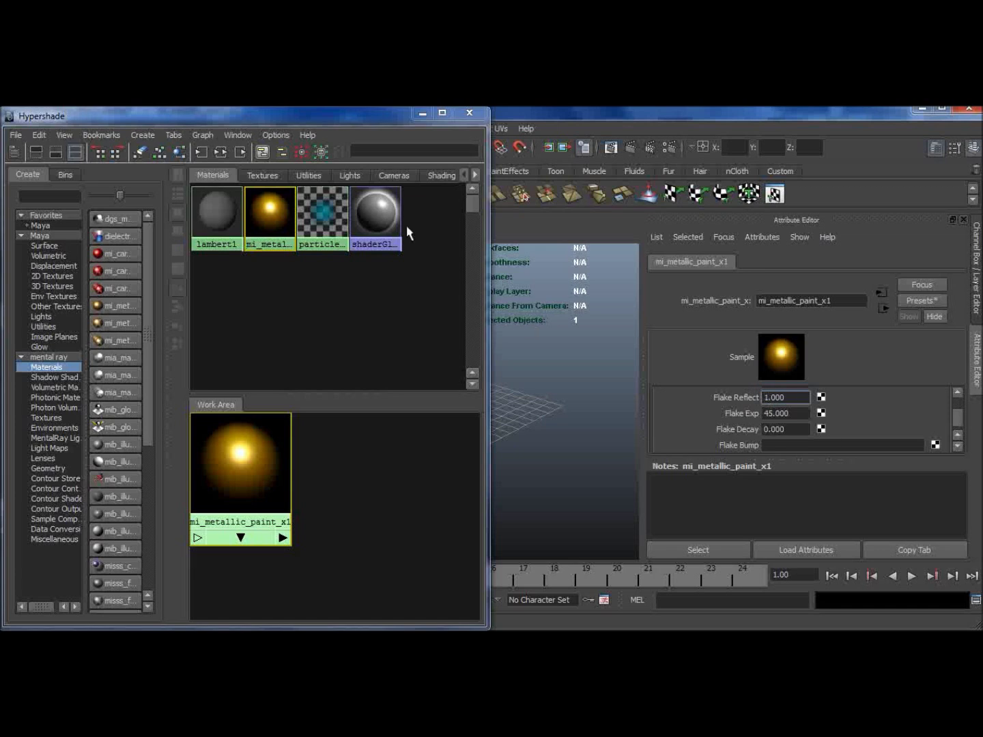
Close the Hypershade and assign the gold metallic paint material to the beveled bar.
left_click(470, 114)
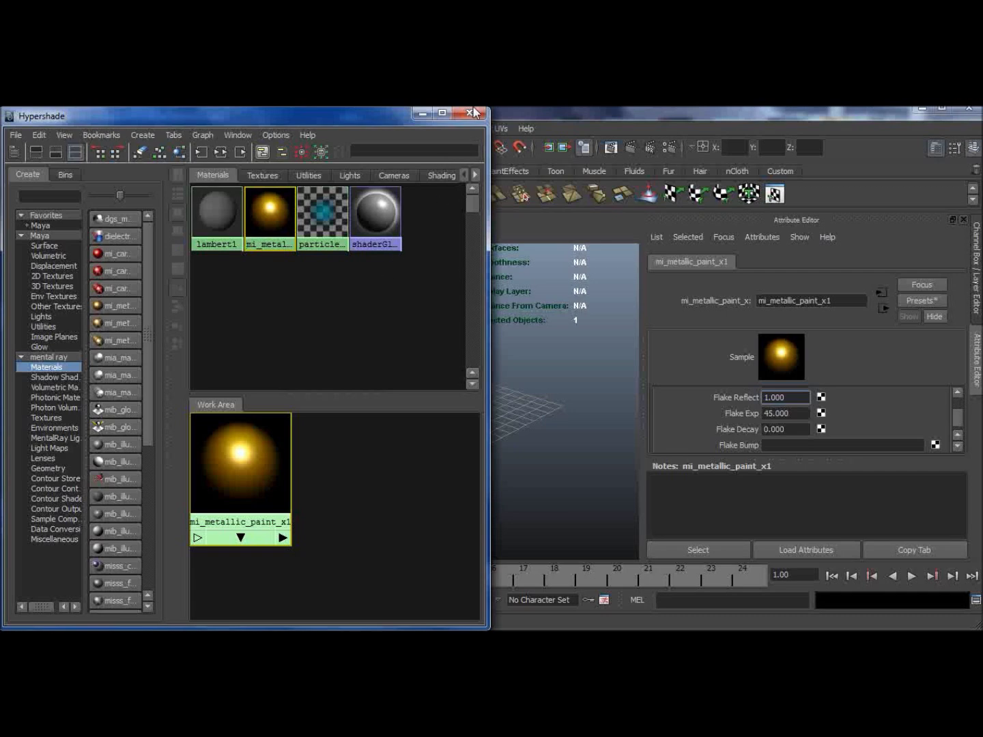
left_click(469, 113)
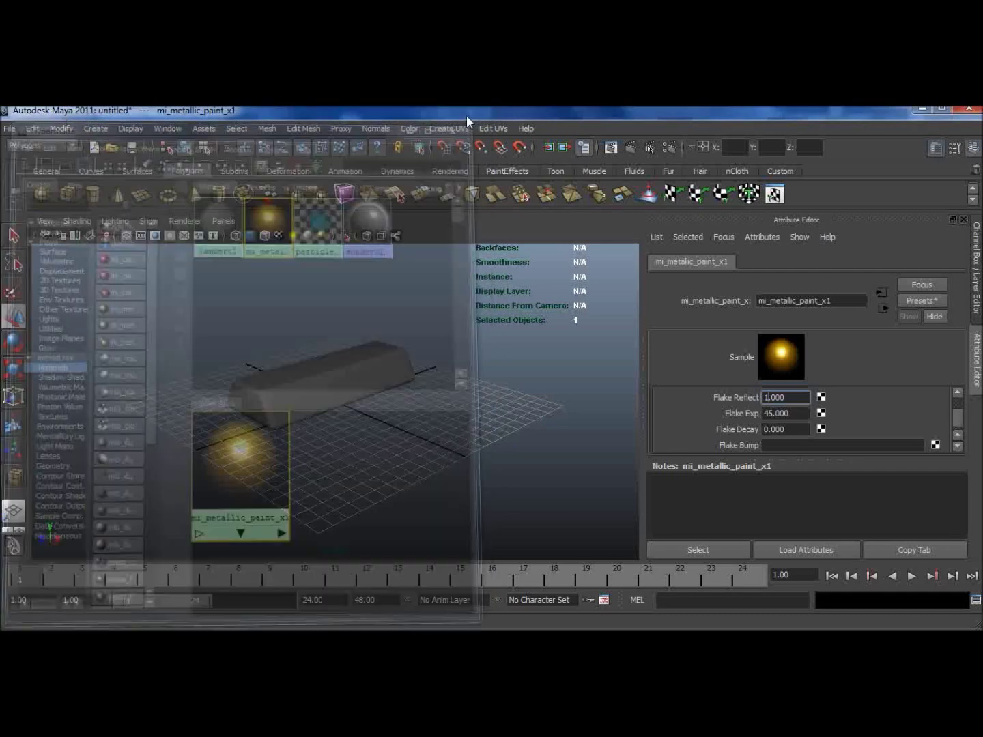
left_click(319, 372)
right_click_drag(319, 372, 401, 617)
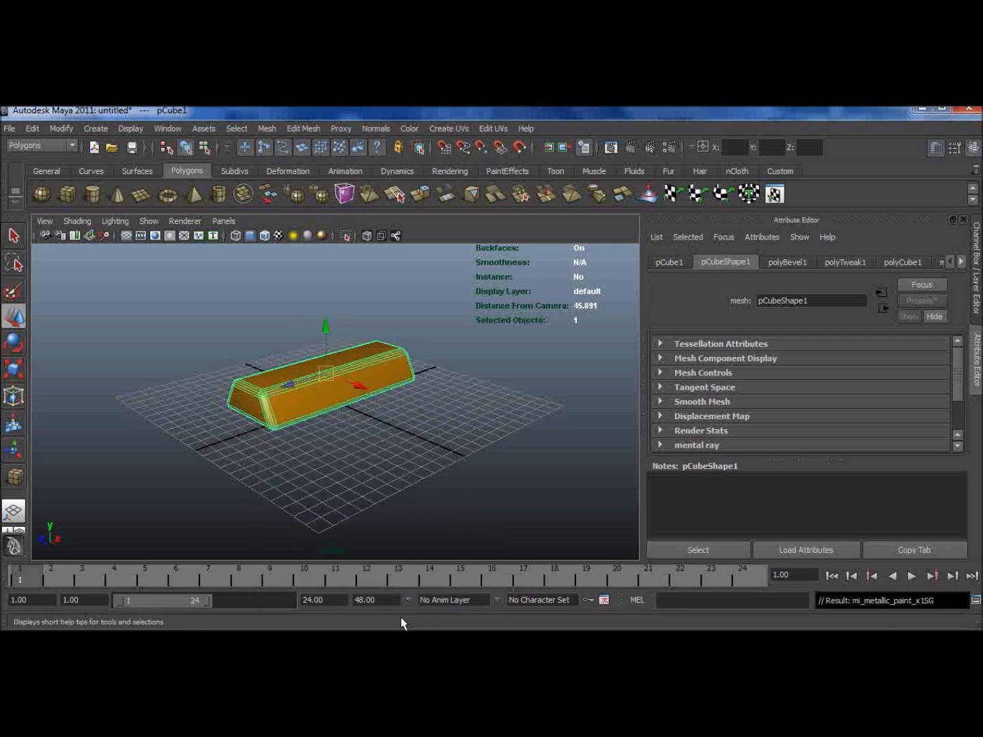
Render the current frame with a closer view of the gold bar.
left_click(435, 456)
left_click(336, 387)
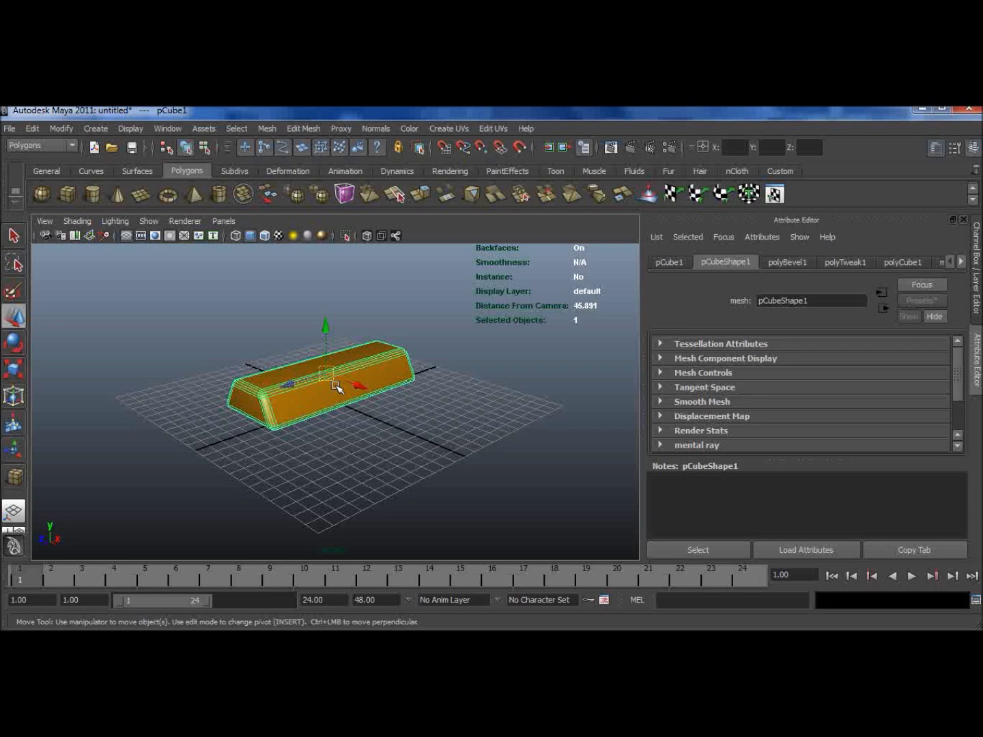
scroll(336, 387, "up", 5)
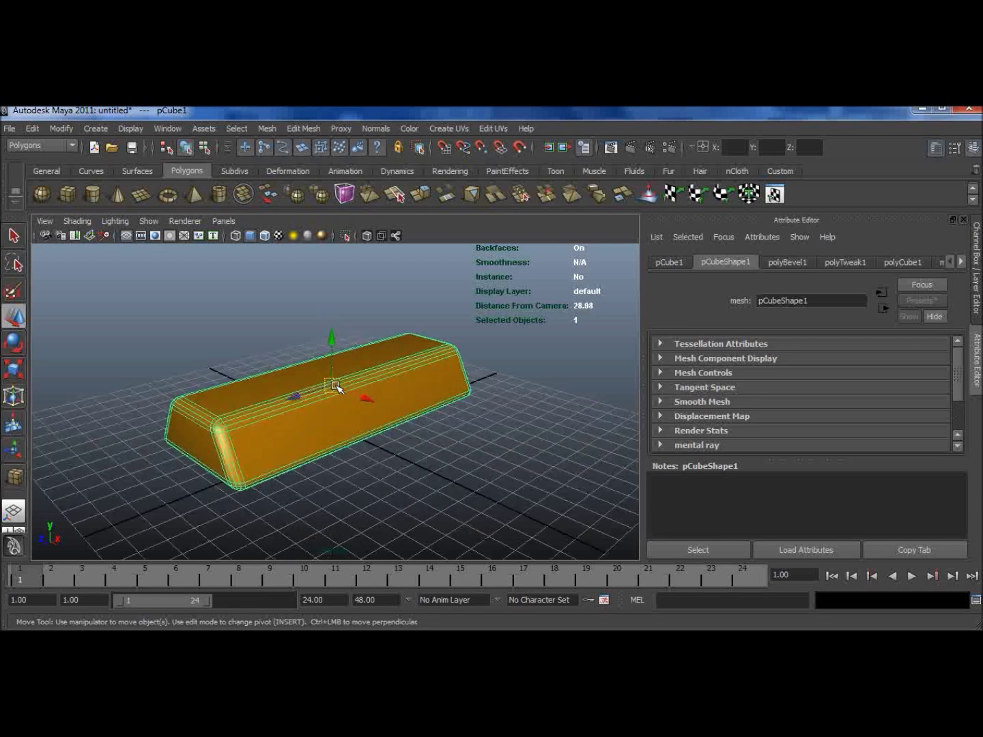
left_click(630, 147)
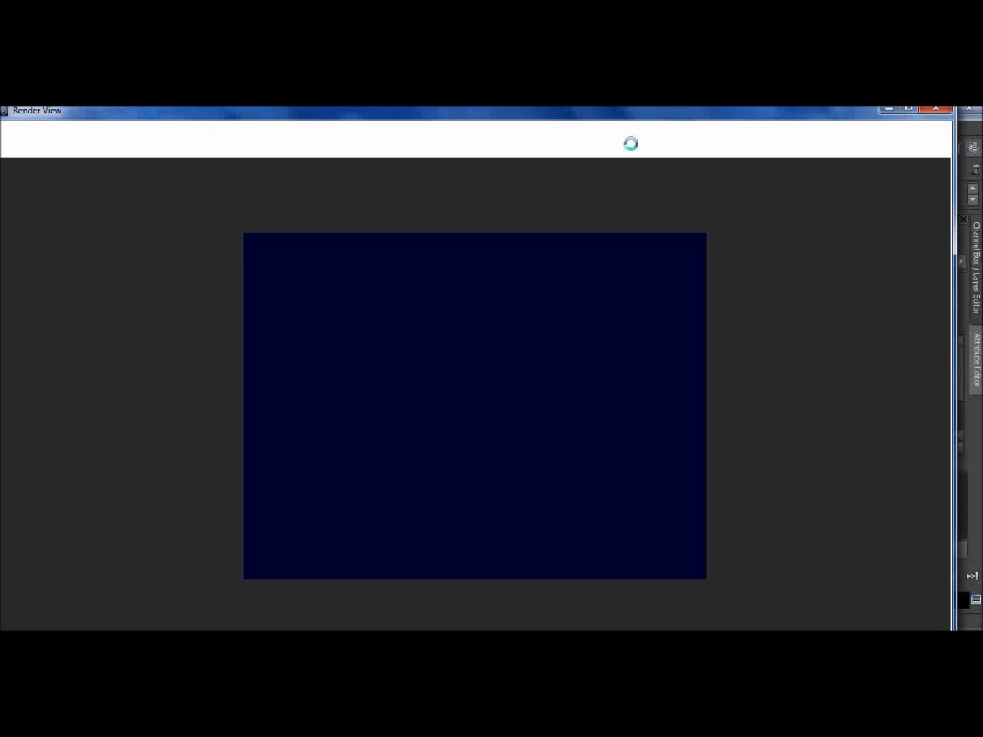